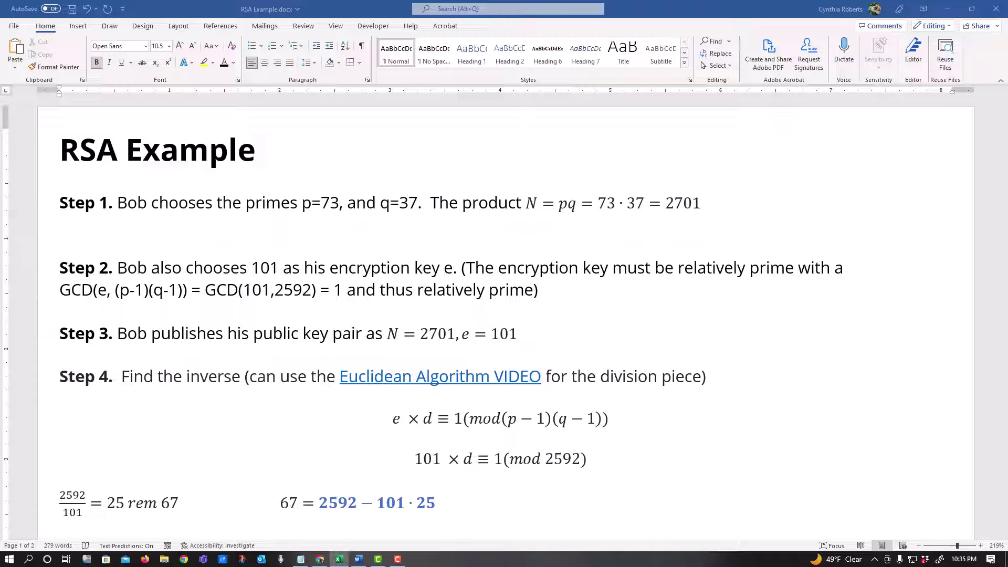
Enter =GCD(101,2592) in Sheet2's C7 to confirm it returns 1, then move Excel aside.
key(alt+Tab)
drag(531, 245, 696, 131)
text(=)
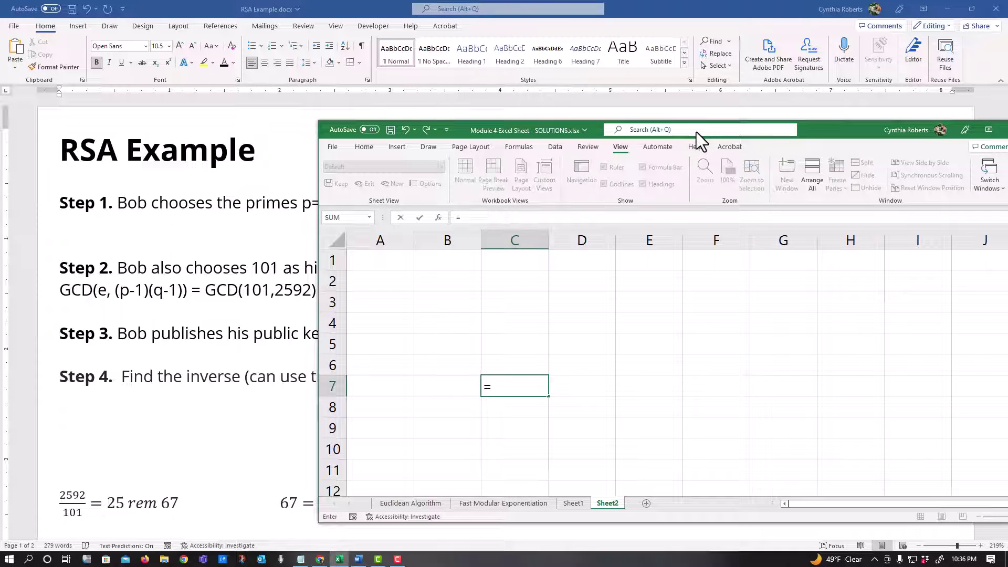
text(GCD(10)
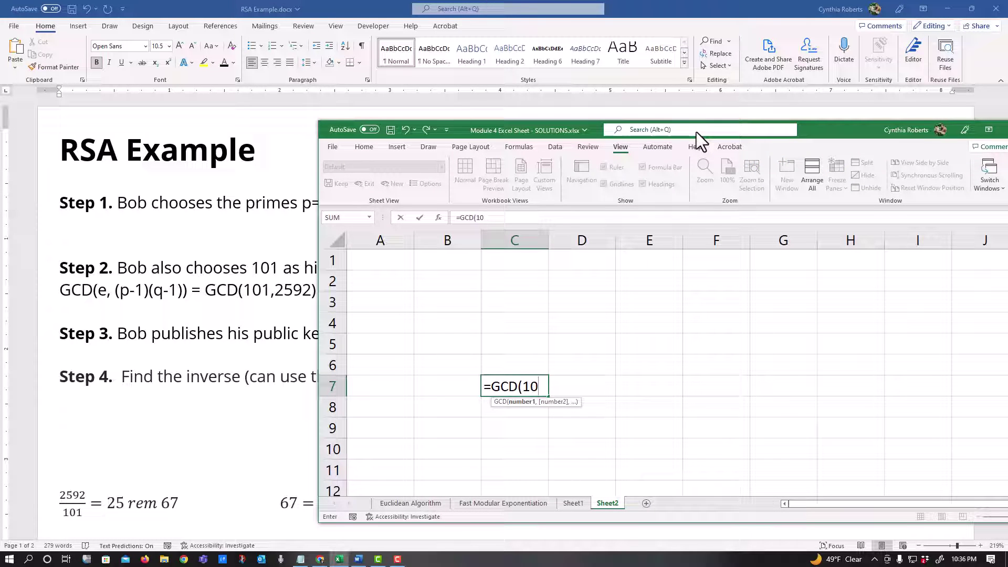
text(1,2592))
key(Return)
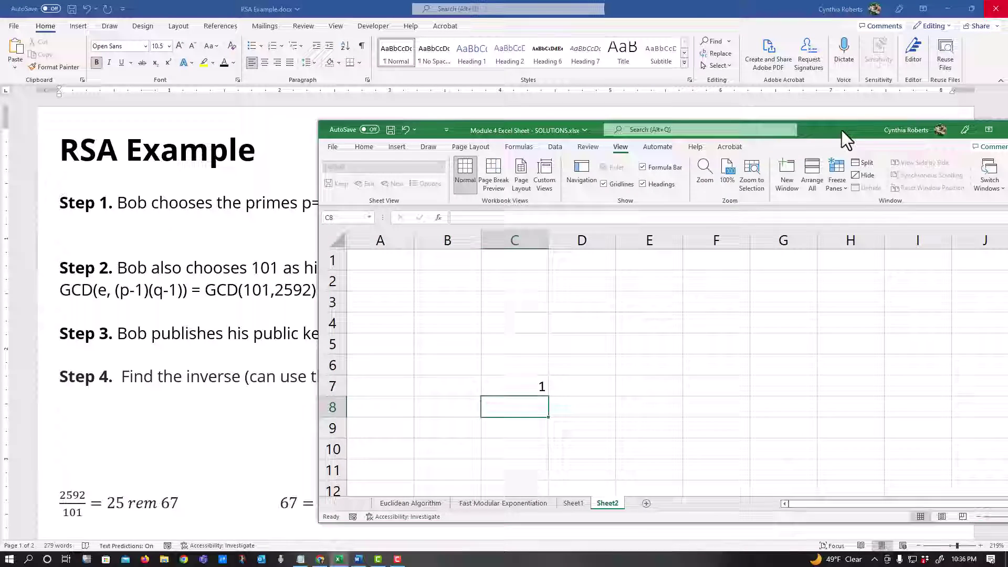
drag(846, 130, 1007, 160)
key(alt+Tab)
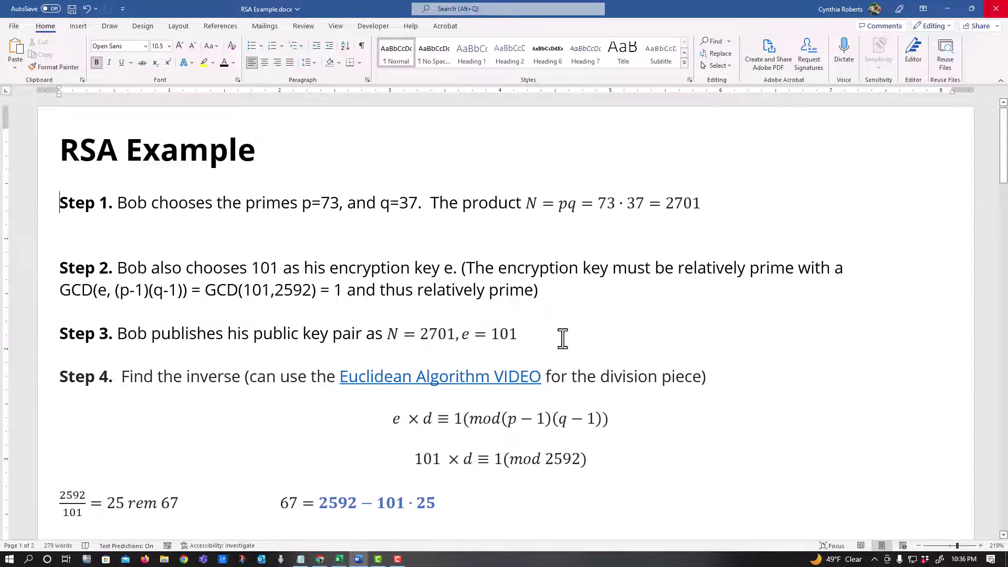
Scroll through Step 4 to the d=77 line, then place the Euclidean Algorithm workbook over the right side.
scroll(600, 338, down, 2)
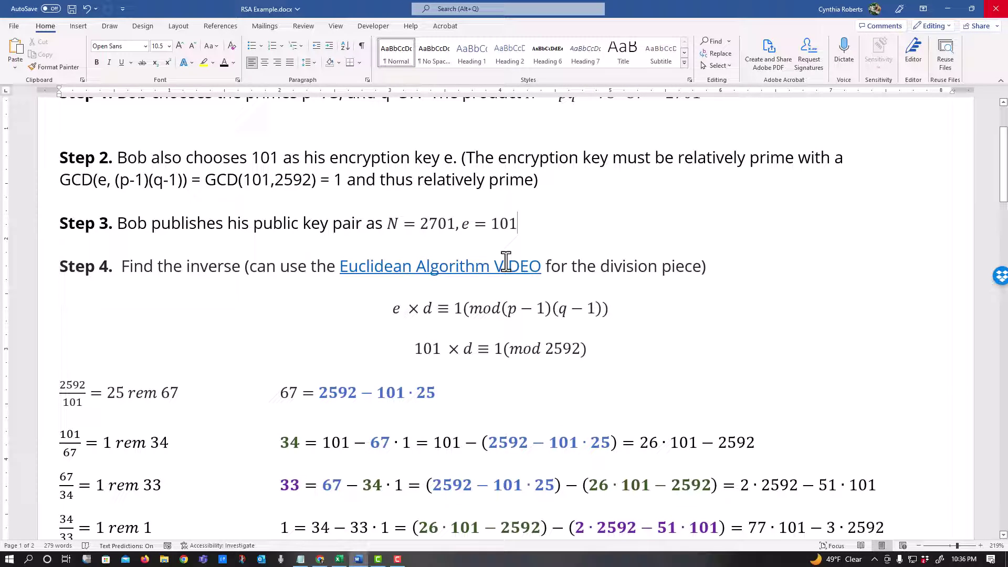
scroll(266, 293, down, 1)
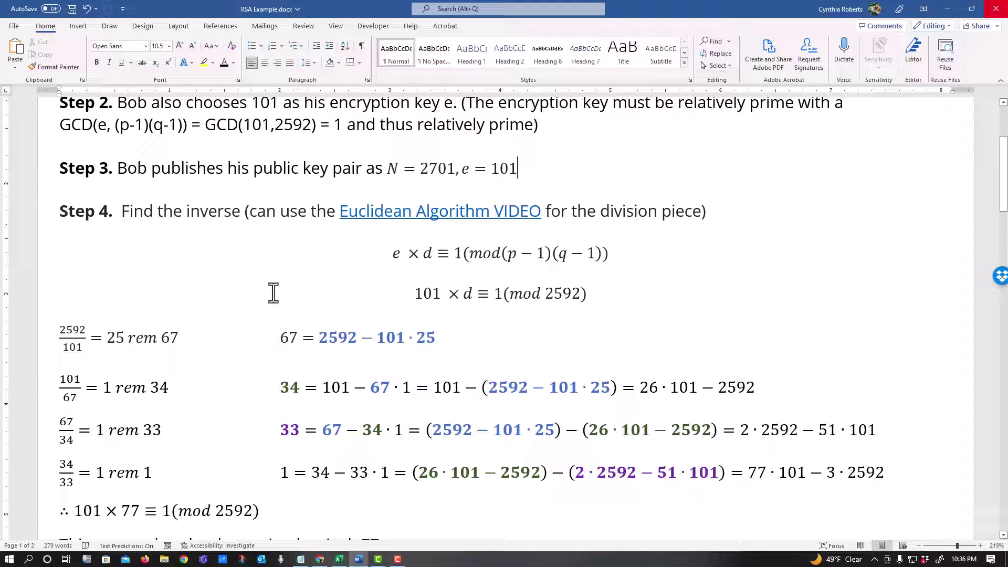
scroll(273, 293, down, 1)
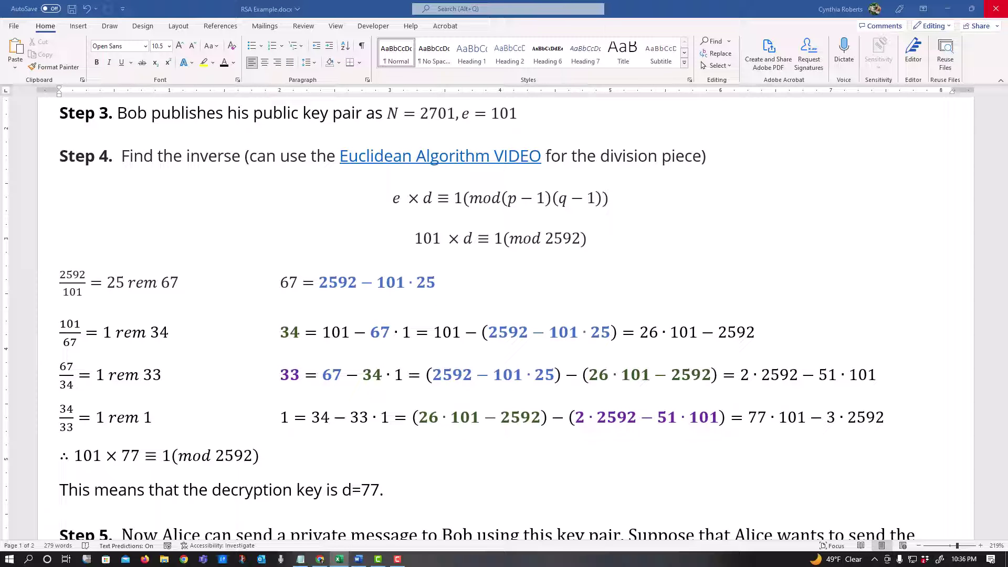
key(alt+Tab)
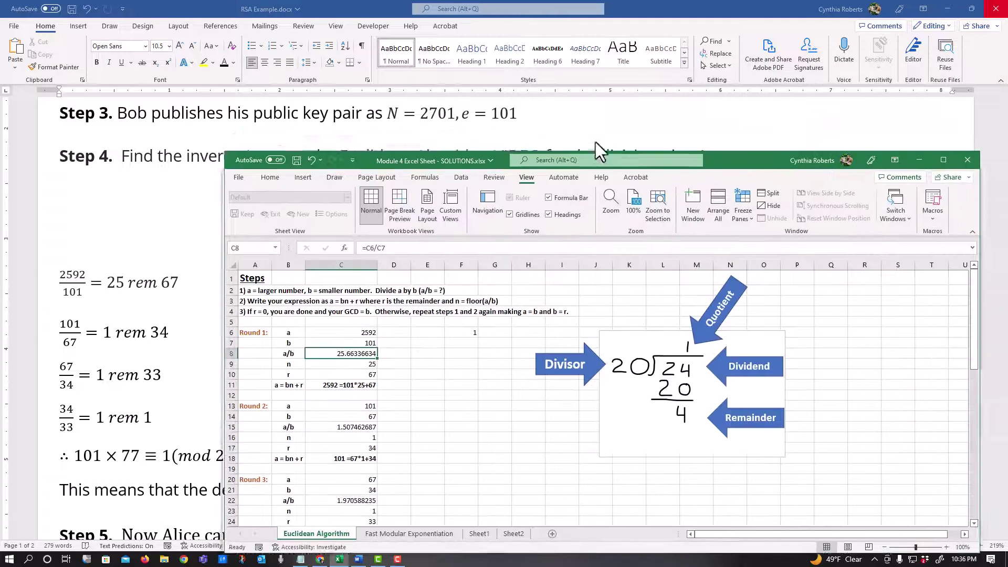
drag(596, 143, 640, 103)
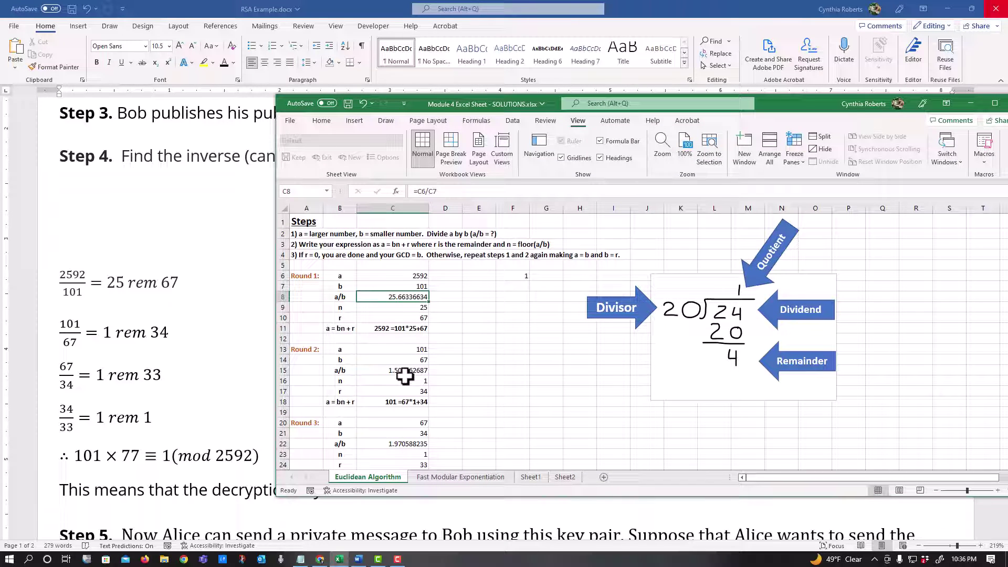
Inspect the remainder formulas for rounds 1–4, from 67 down to 1, then hide Excel.
click(405, 329)
click(415, 270)
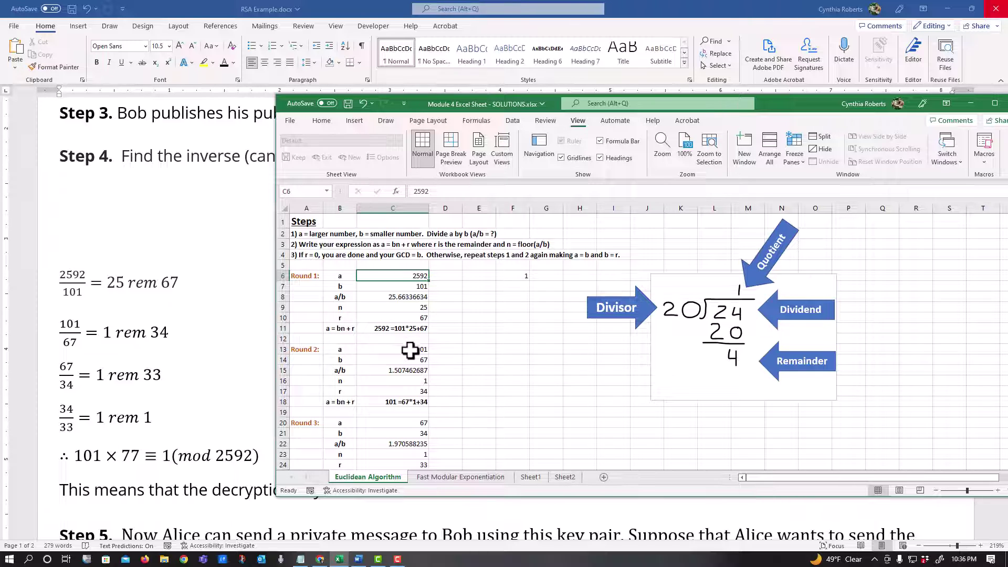
click(420, 319)
click(418, 394)
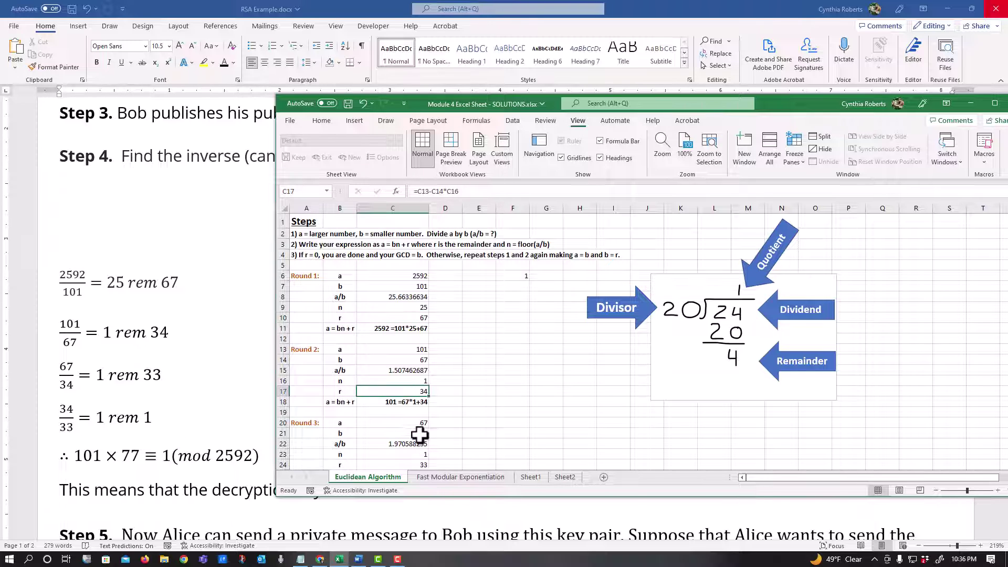
click(424, 464)
scroll(426, 431, down, 2)
scroll(427, 424, down, 2)
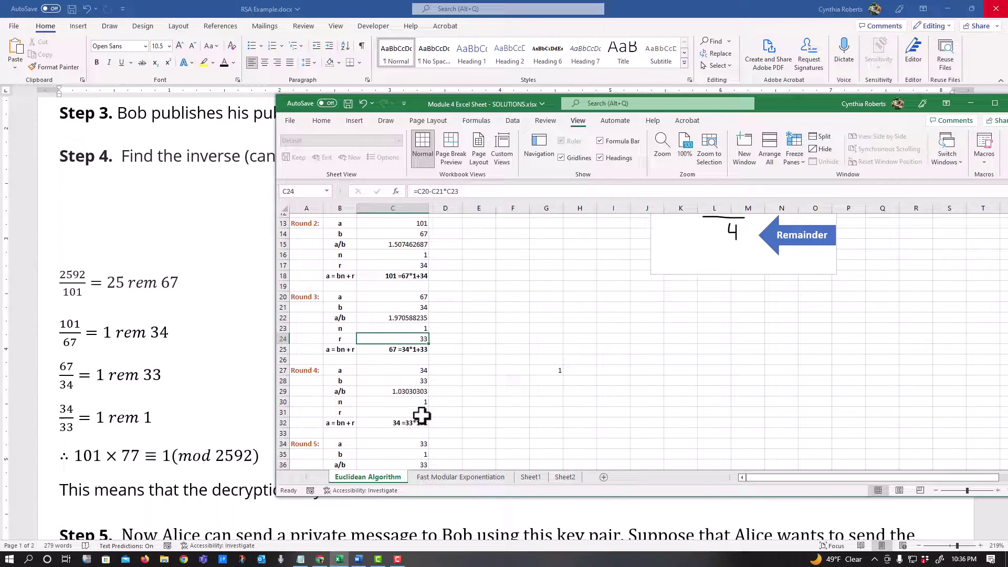
click(420, 412)
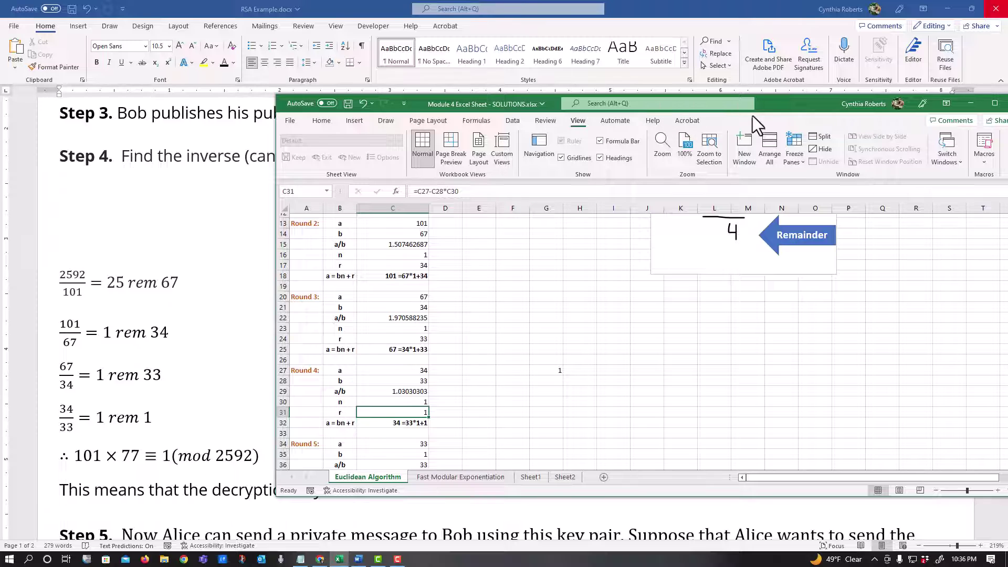
click(970, 103)
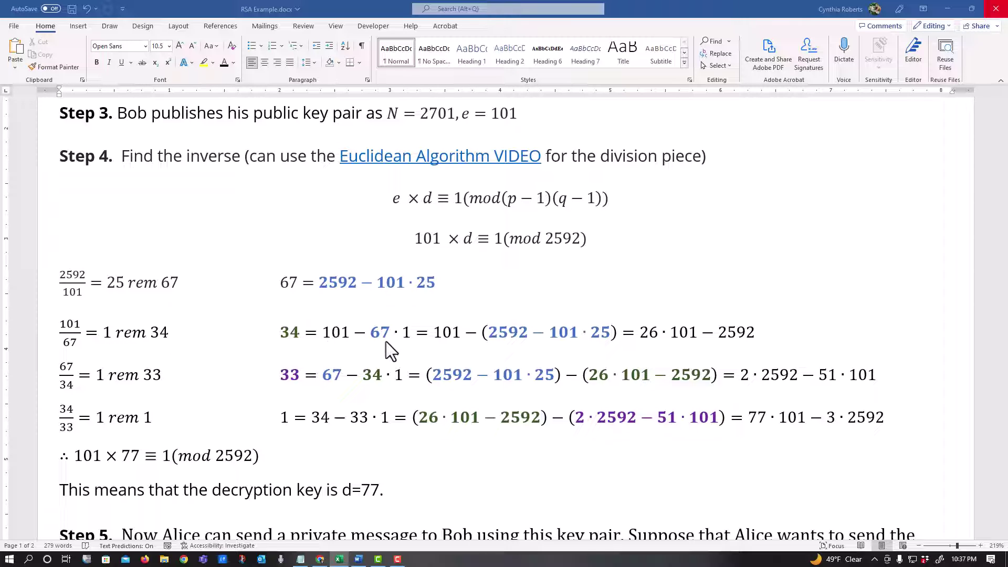
With the red pen, underline 2592 − 101·25 and curve it to the 101·25 terms in the 34 line.
click(111, 27)
click(117, 50)
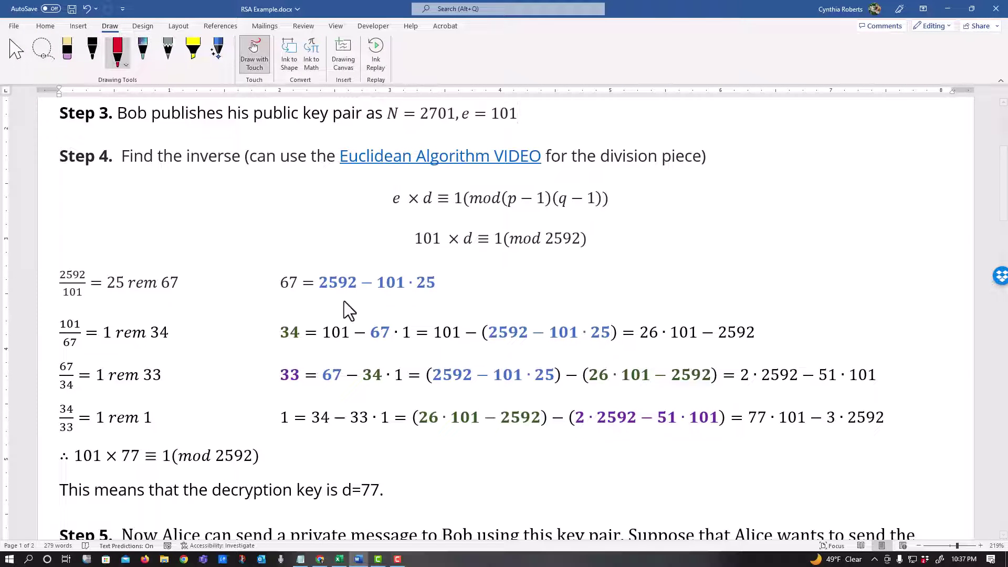
drag(319, 290, 327, 291)
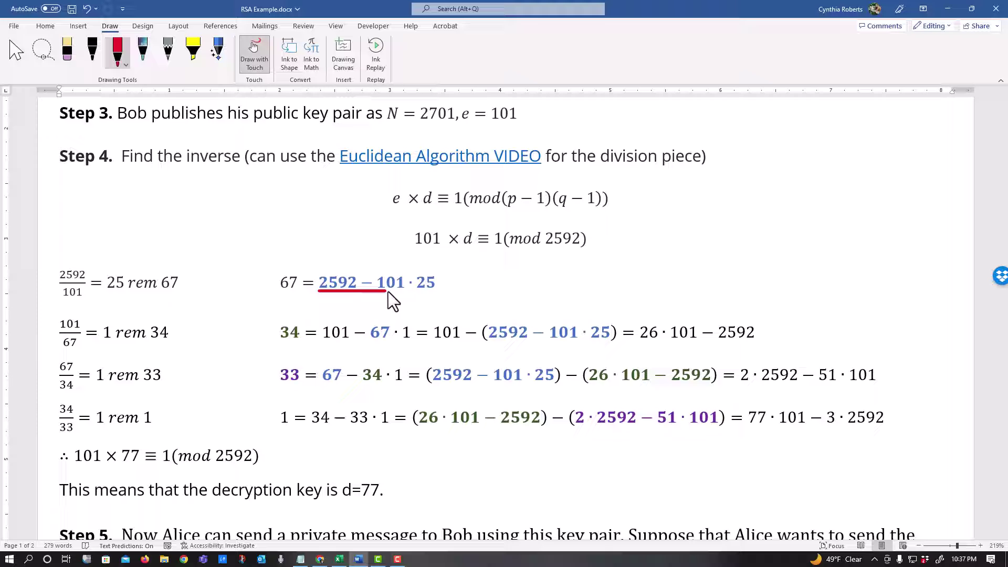
mouse_move(398, 295)
mouse_down()
mouse_move(417, 309)
mouse_move(521, 315)
mouse_up()
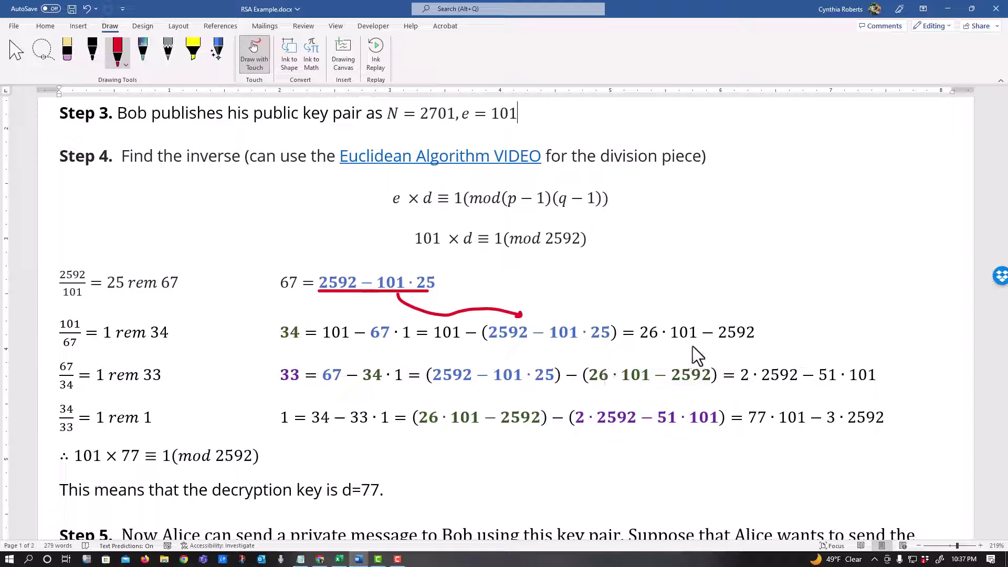
drag(607, 345, 558, 345)
drag(439, 343, 464, 342)
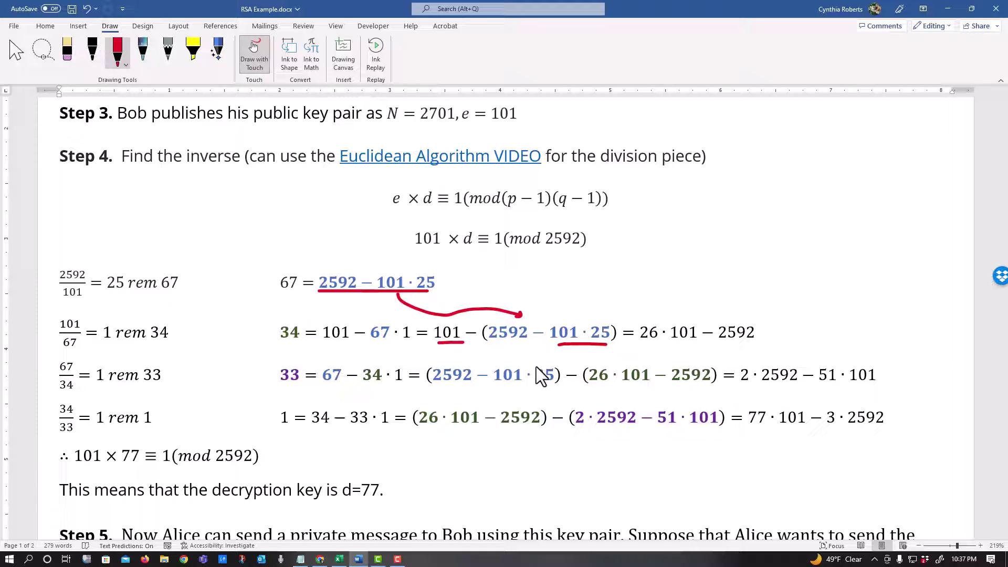
scroll(608, 371, down, 3)
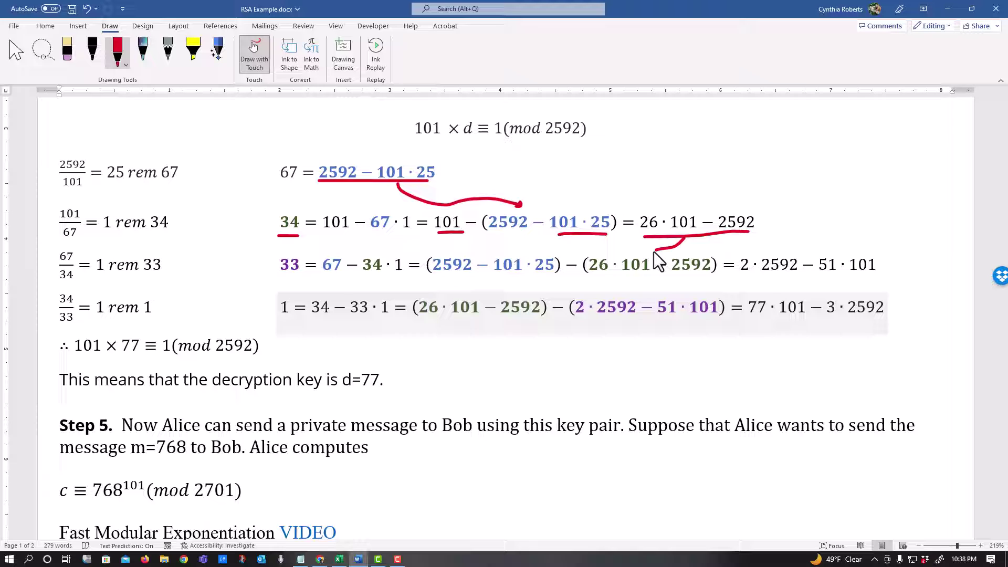
Ink red arrows linking the 34 and 33 lines, and underline 26, 51 and 77 in the final line.
drag(656, 252, 659, 257)
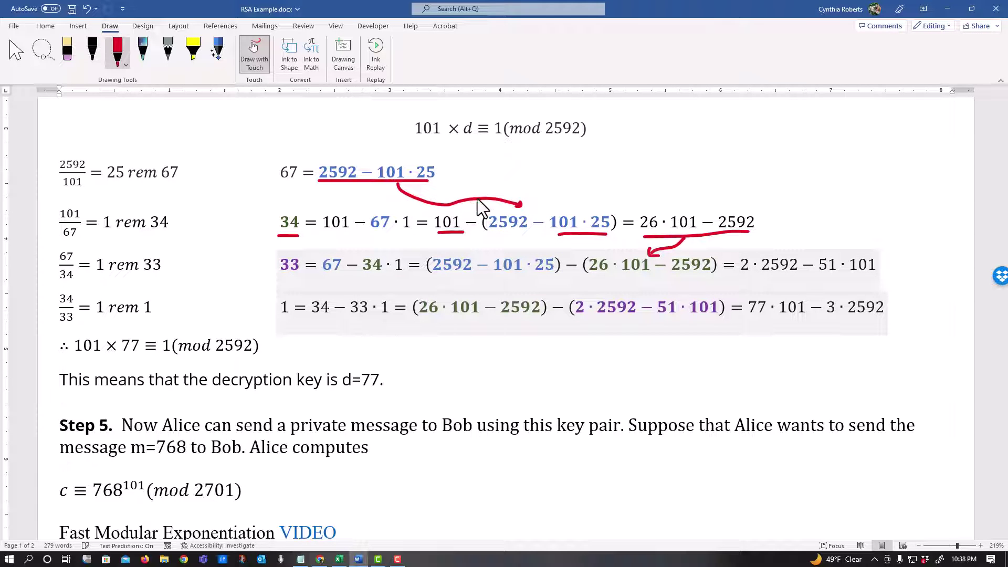
drag(524, 232, 497, 258)
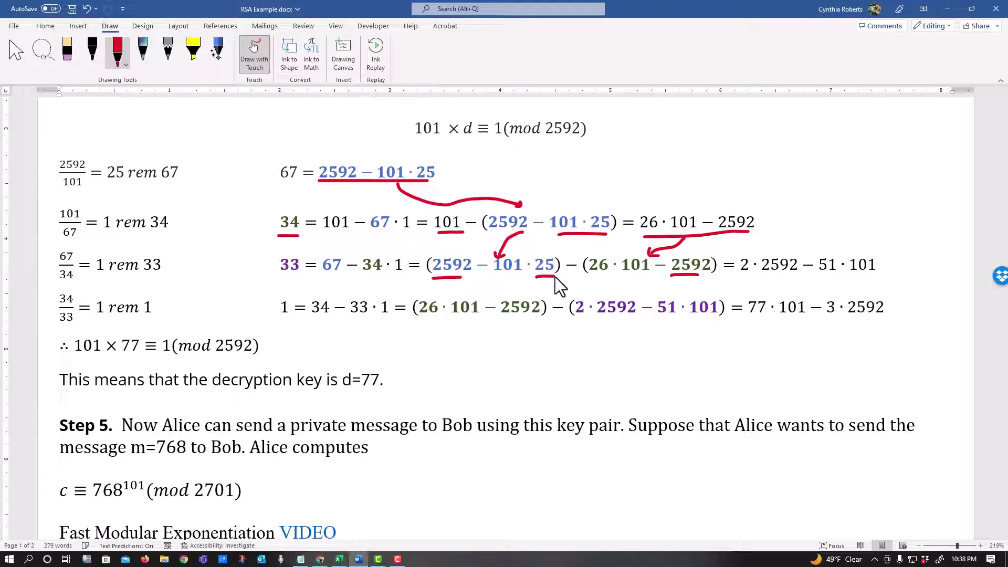
drag(592, 279, 607, 276)
drag(291, 276, 358, 291)
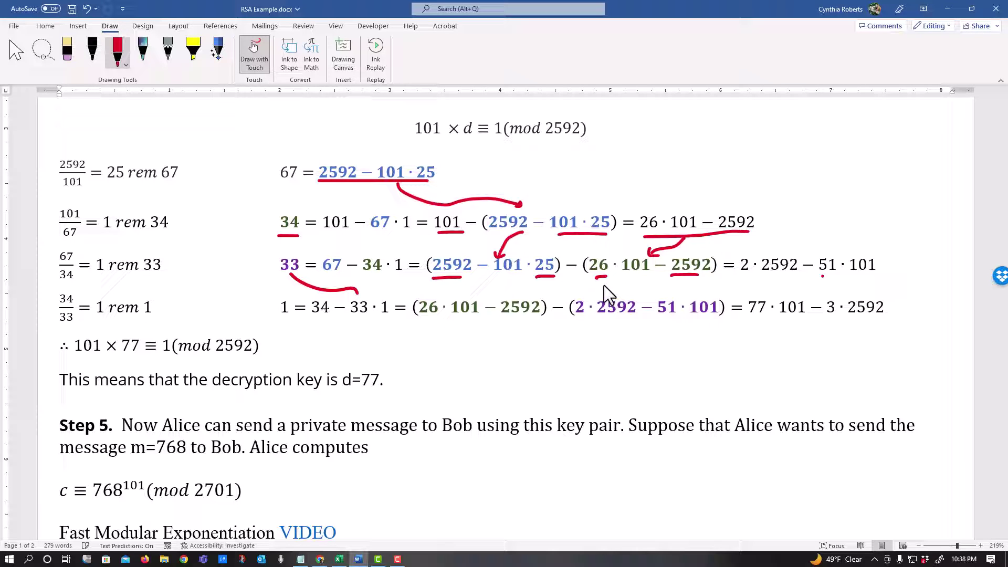
click(740, 273)
mouse_move(789, 277)
mouse_down()
mouse_move(492, 287)
mouse_move(623, 298)
mouse_up()
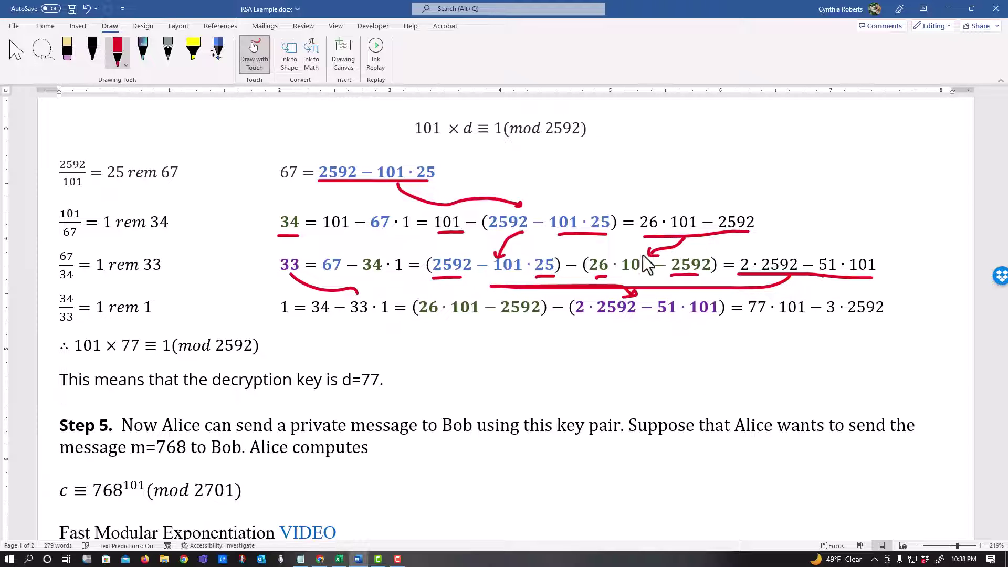
drag(591, 276, 479, 290)
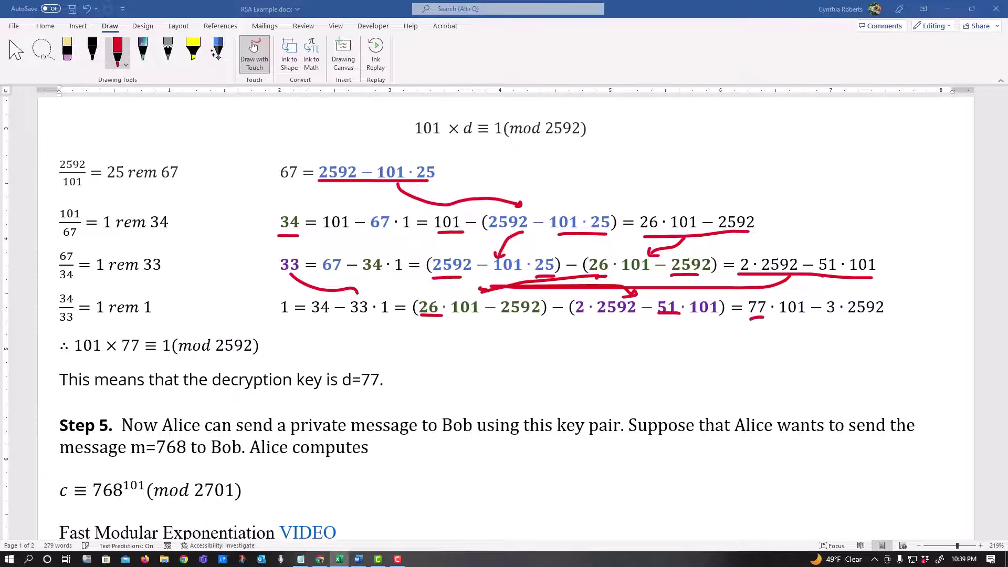
Enter =mod(101*77,2592) in Sheet2's C8 to confirm it returns 1, then move Excel aside.
drag(1007, 189, 746, 118)
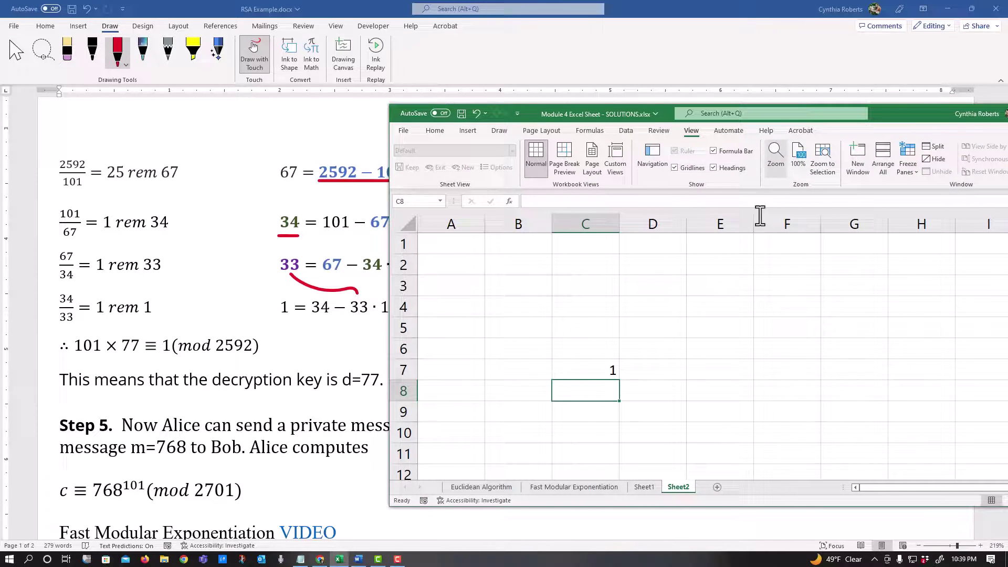
text(=)
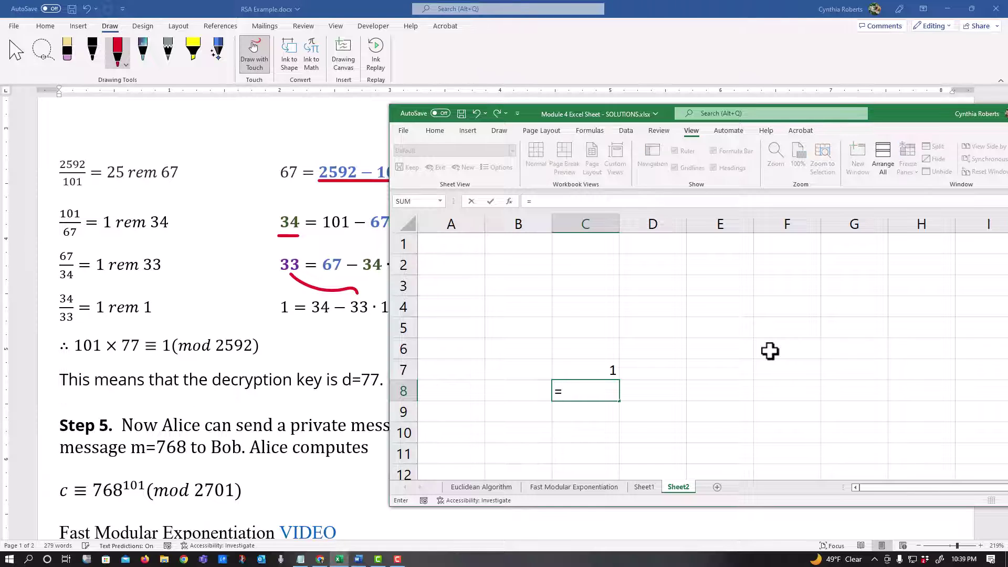
text(mod(101*)
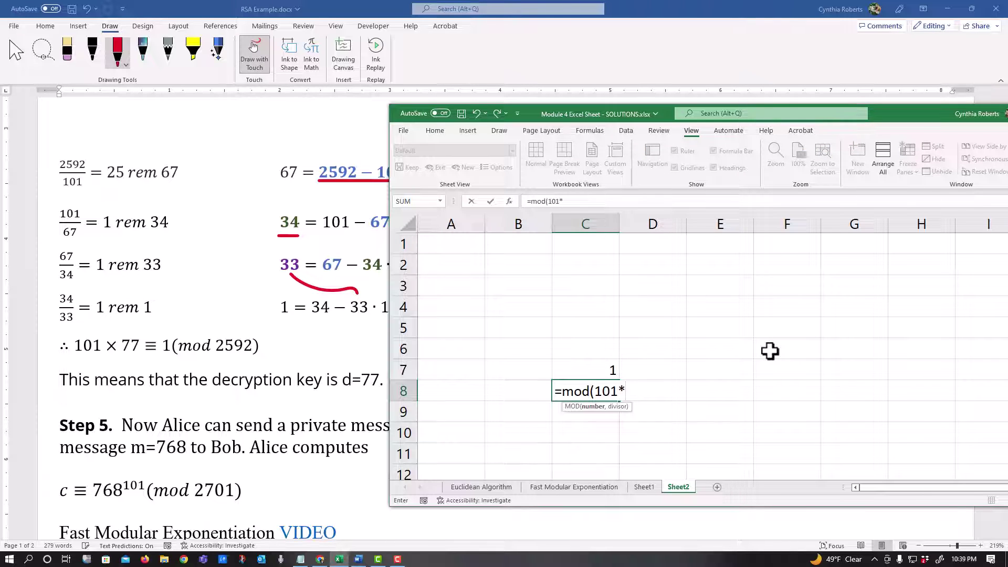
text(77,2592))
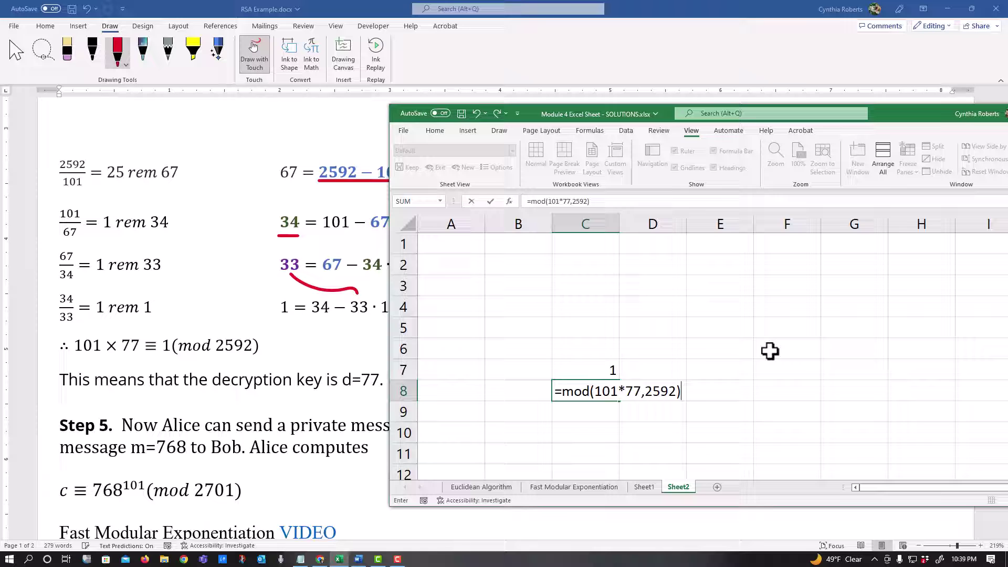
key(Return)
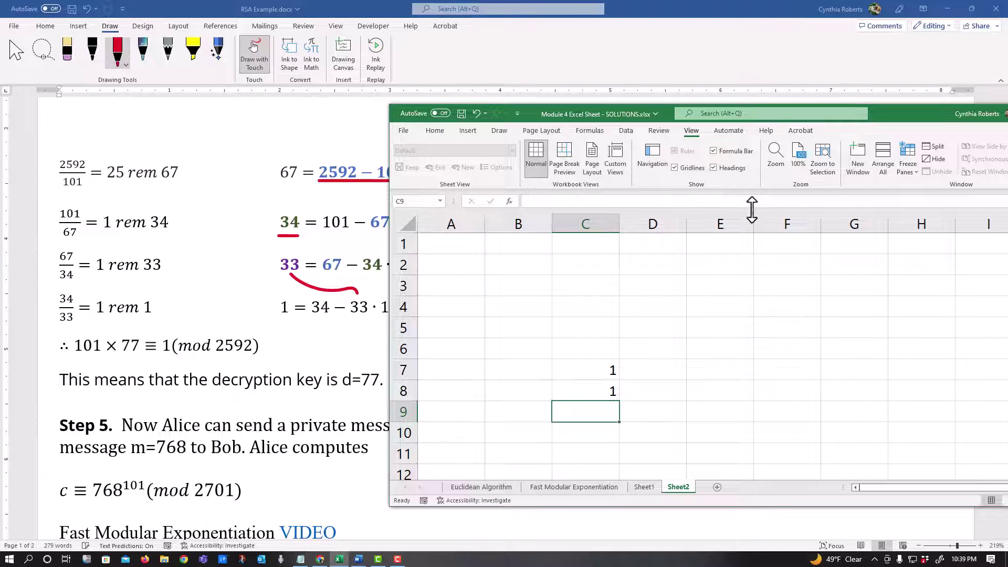
drag(610, 118, 981, 152)
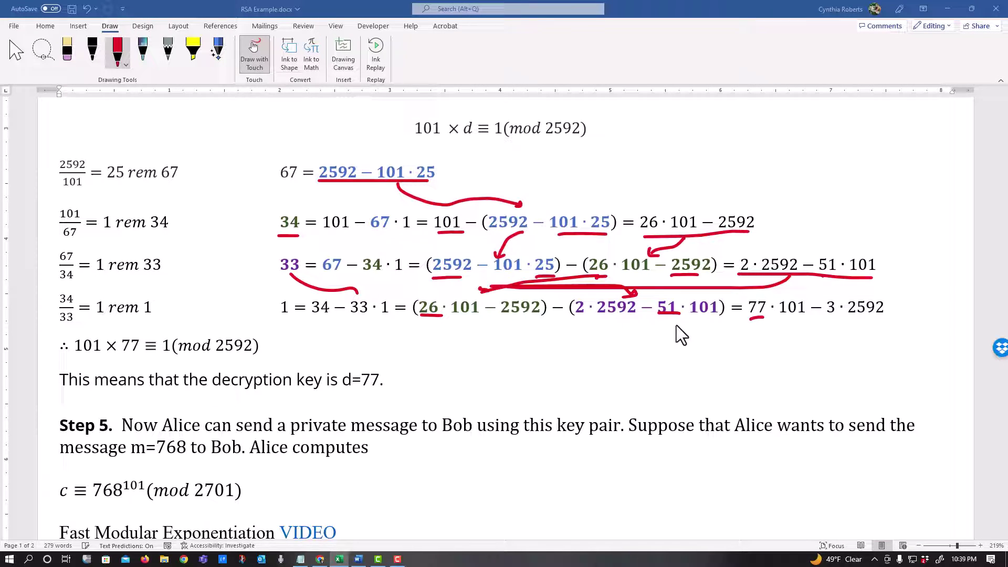
scroll(490, 361, down, 2)
scroll(484, 389, down, 1)
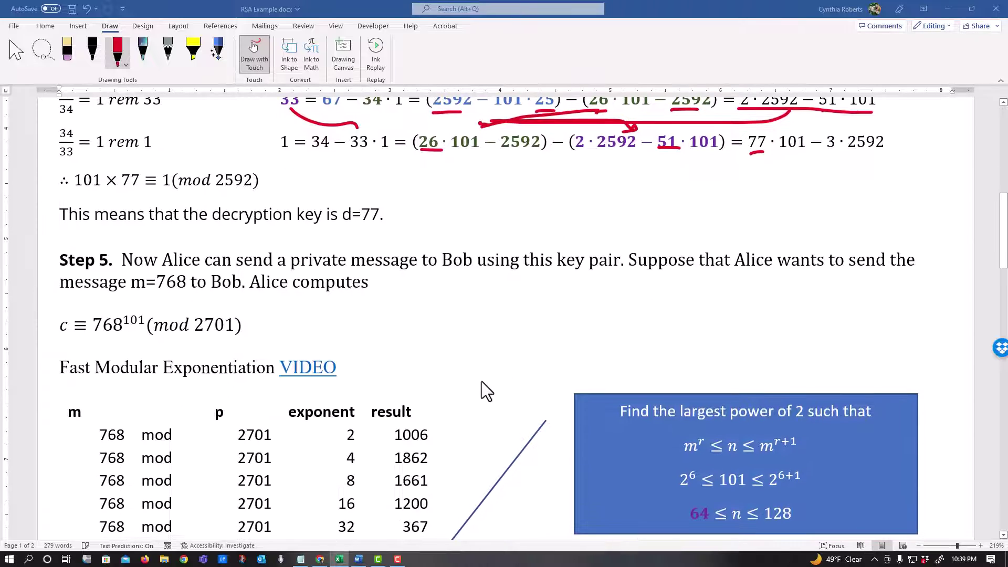
scroll(530, 288, down, 1)
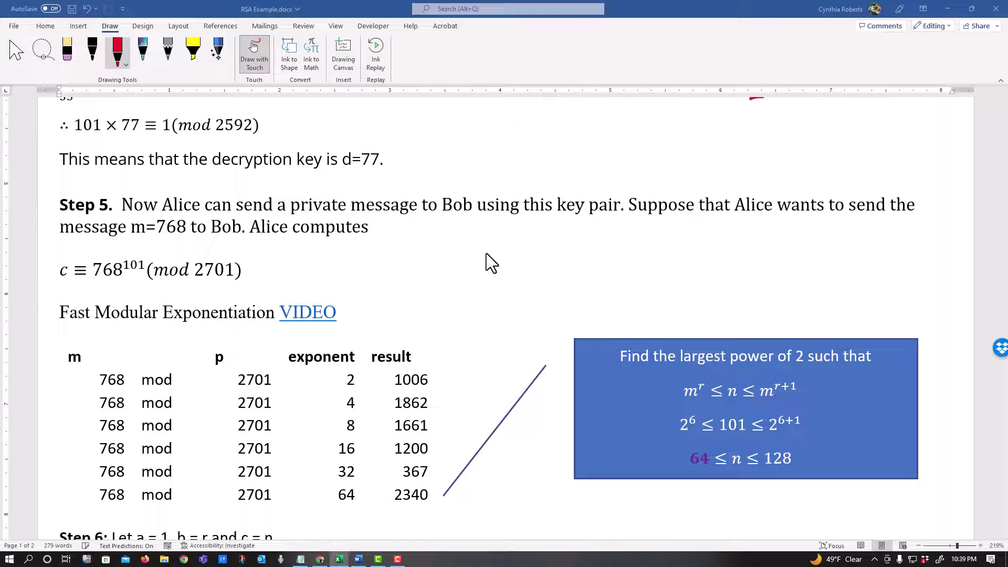
scroll(486, 257, down, 1)
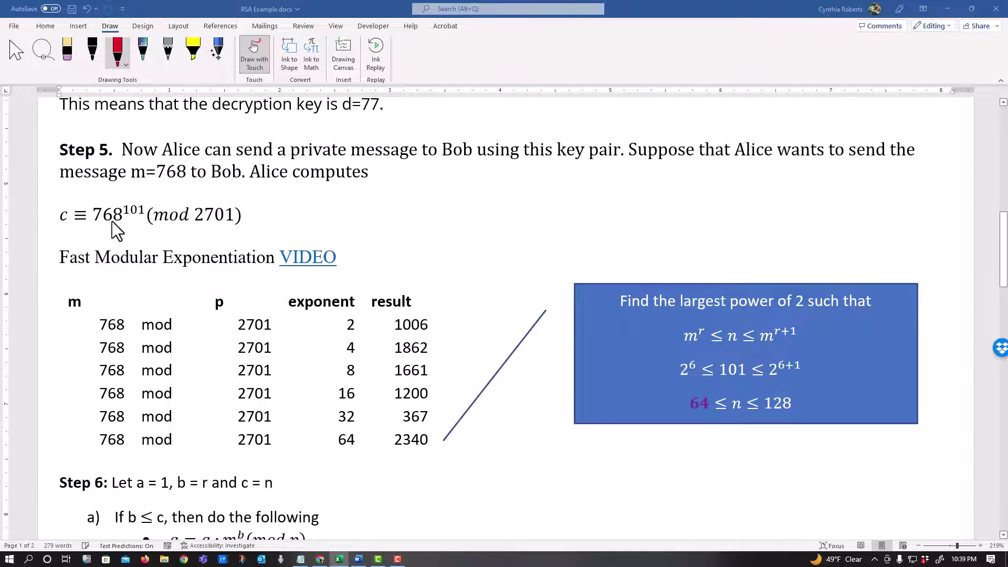
scroll(177, 235, up, 1)
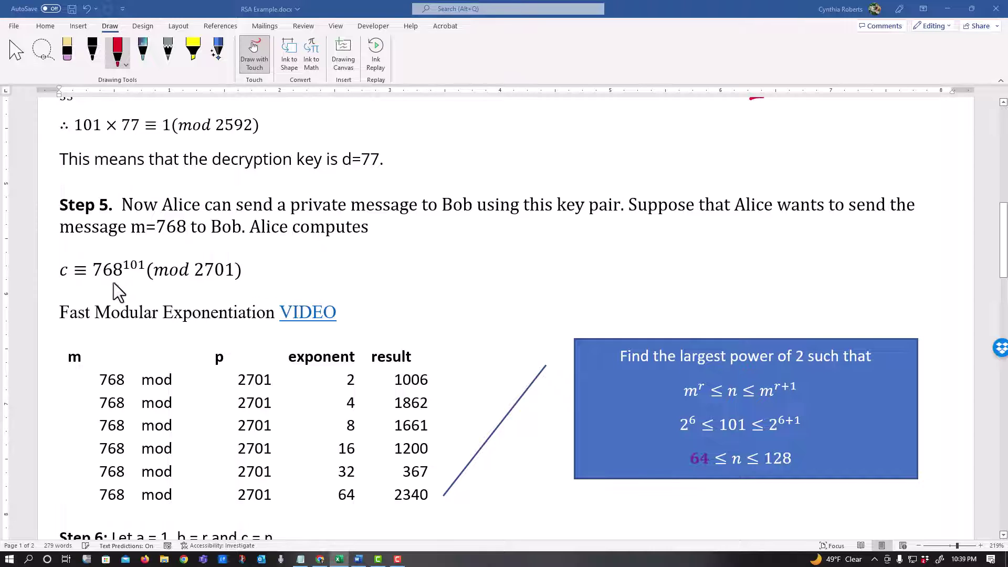
scroll(111, 252, up, 5)
scroll(281, 263, up, 3)
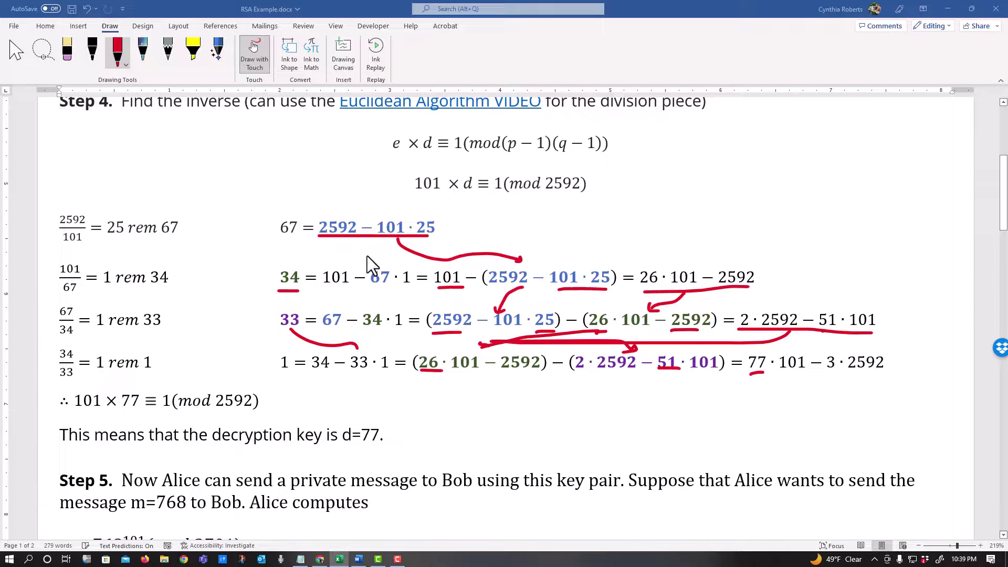
scroll(367, 256, up, 2)
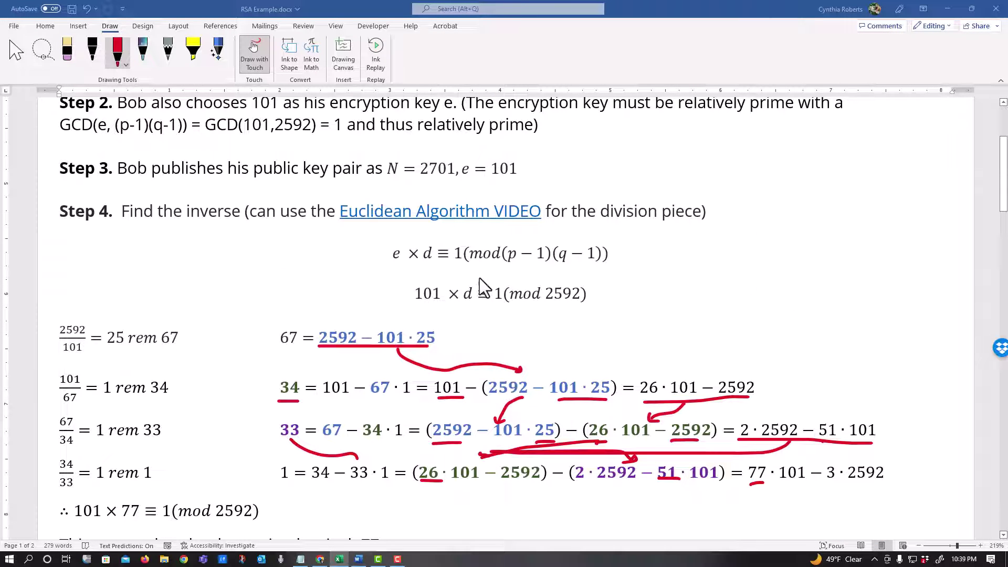
scroll(239, 361, down, 6)
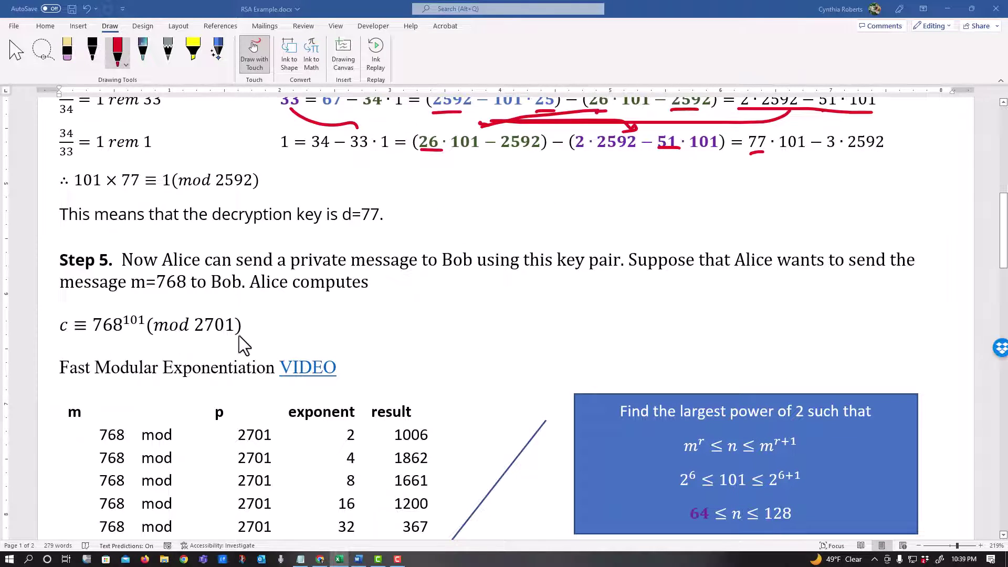
scroll(445, 315, up, 8)
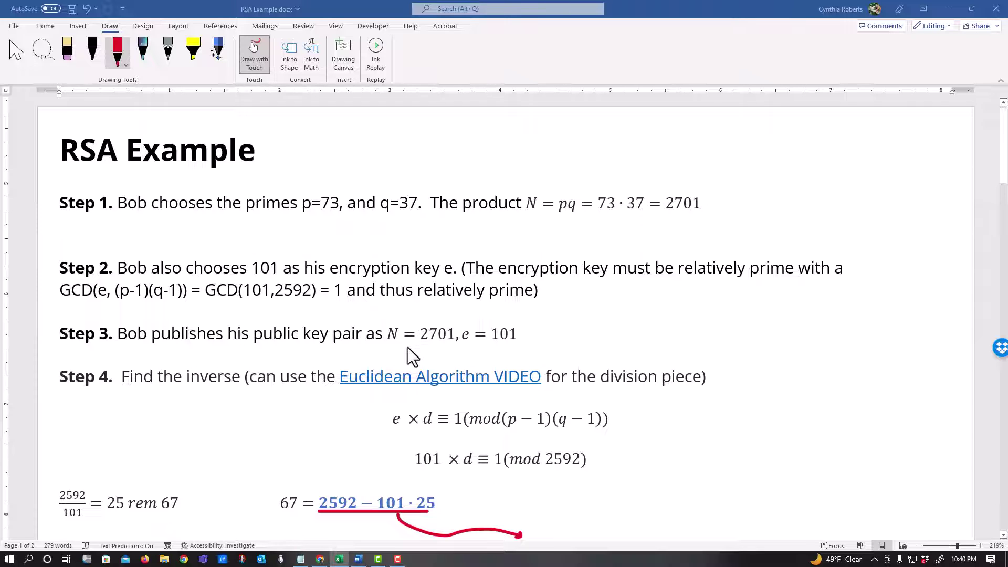
scroll(247, 342, down, 9)
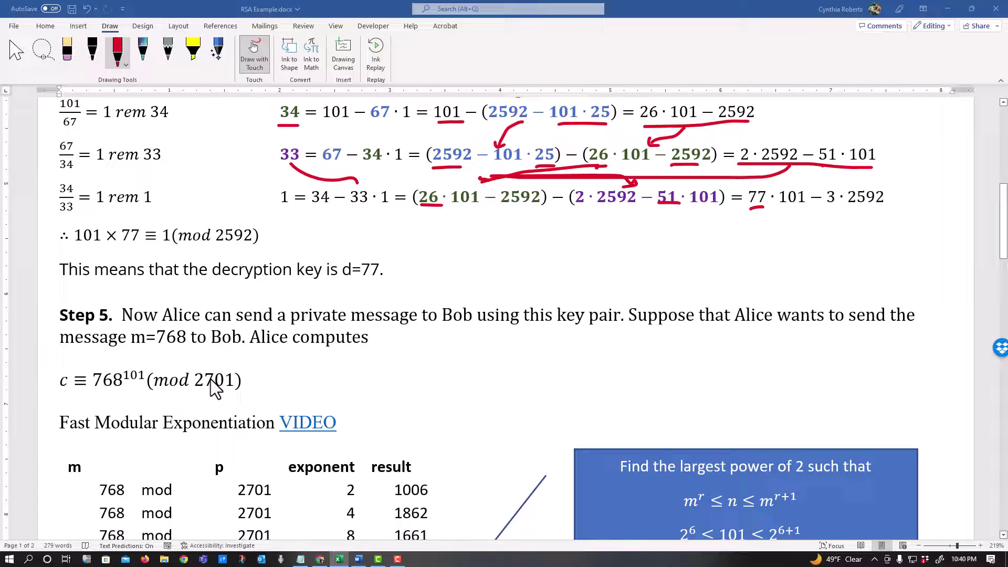
scroll(288, 357, down, 1)
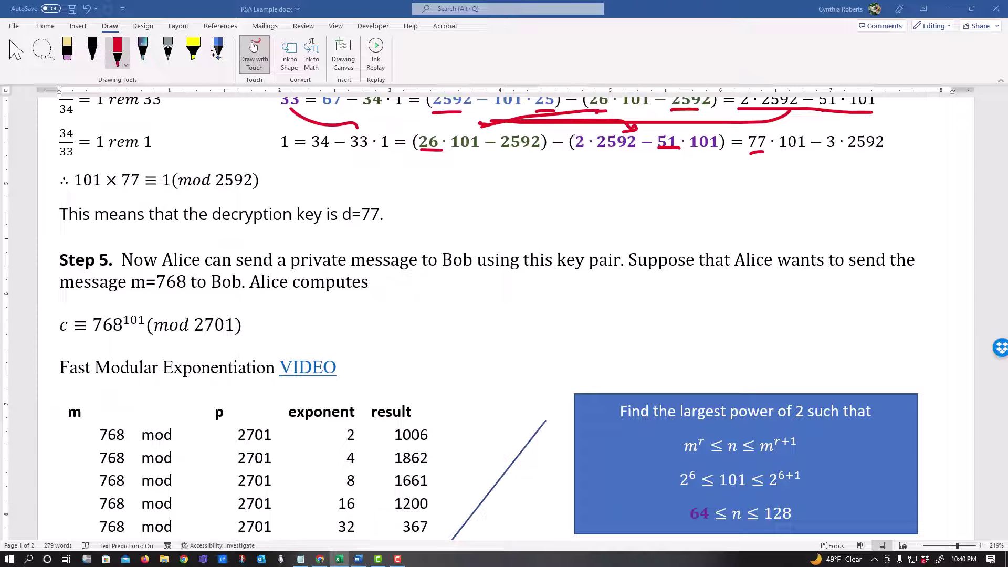
key(alt+Tab)
drag(722, 238, 857, 139)
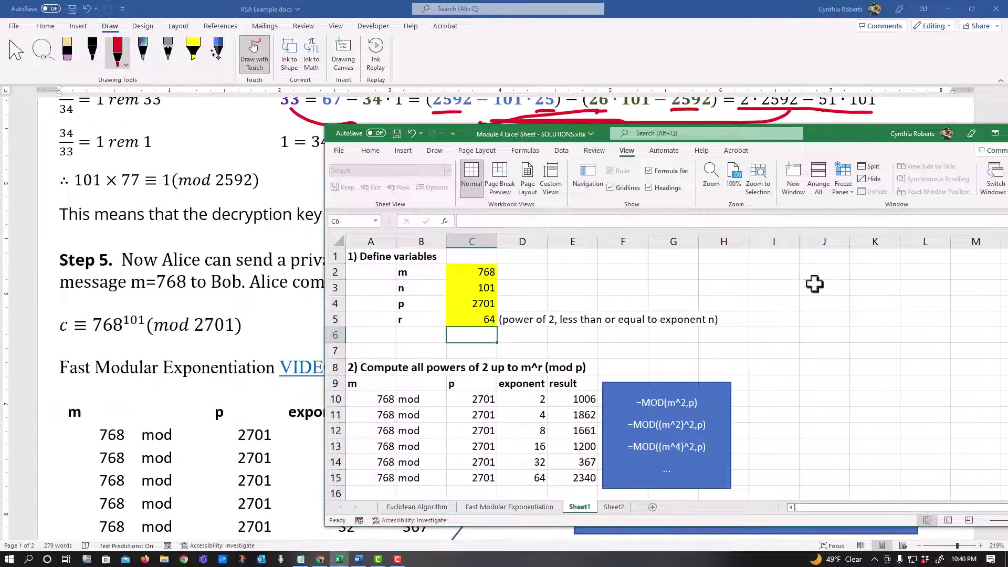
click(486, 418)
scroll(501, 427, down, 1)
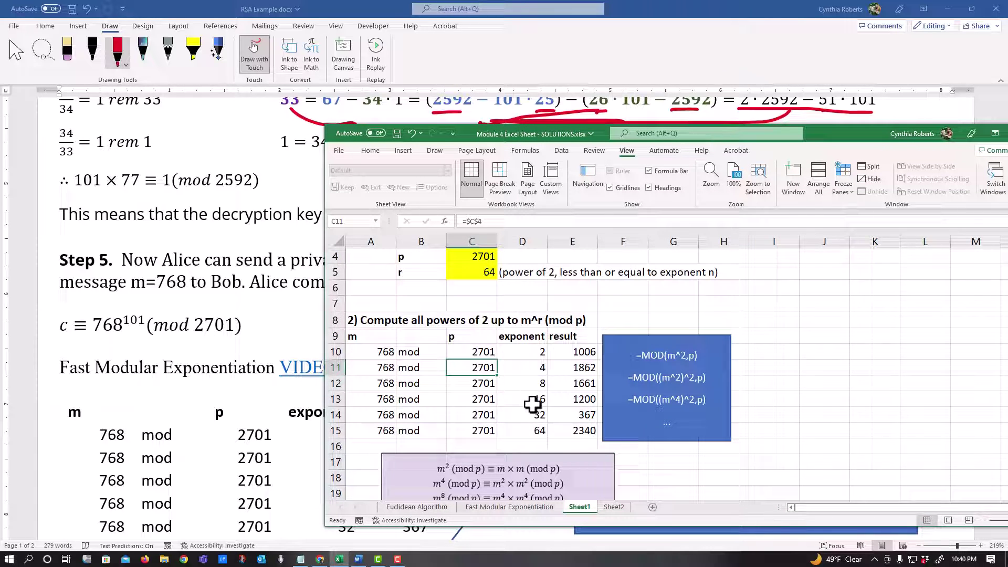
click(565, 364)
click(583, 353)
click(581, 383)
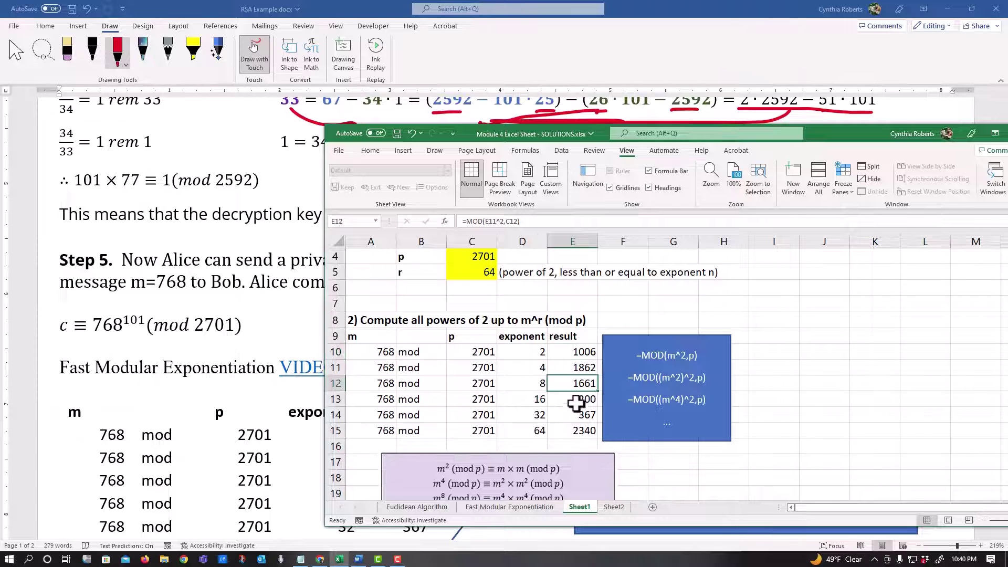
click(578, 415)
click(580, 430)
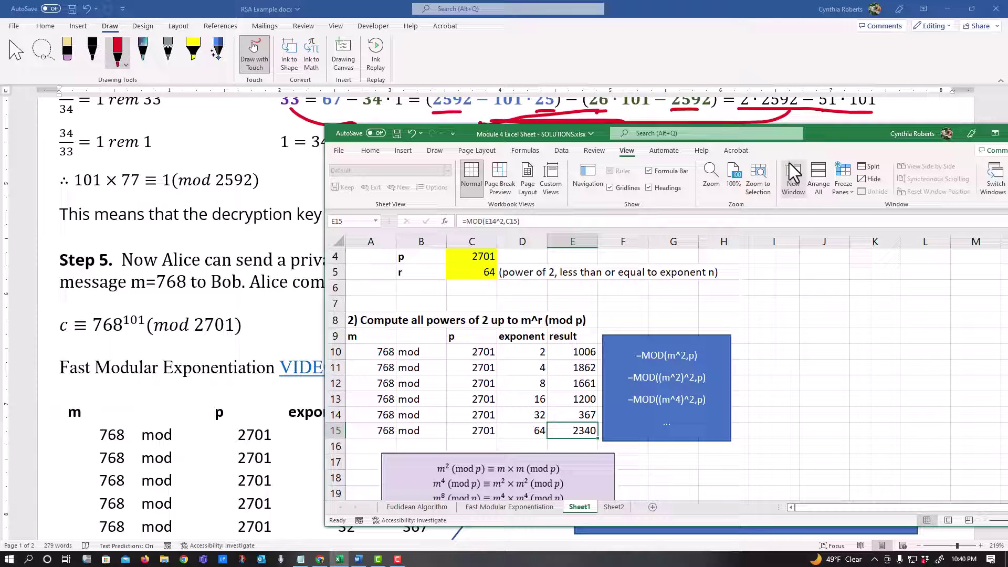
click(832, 120)
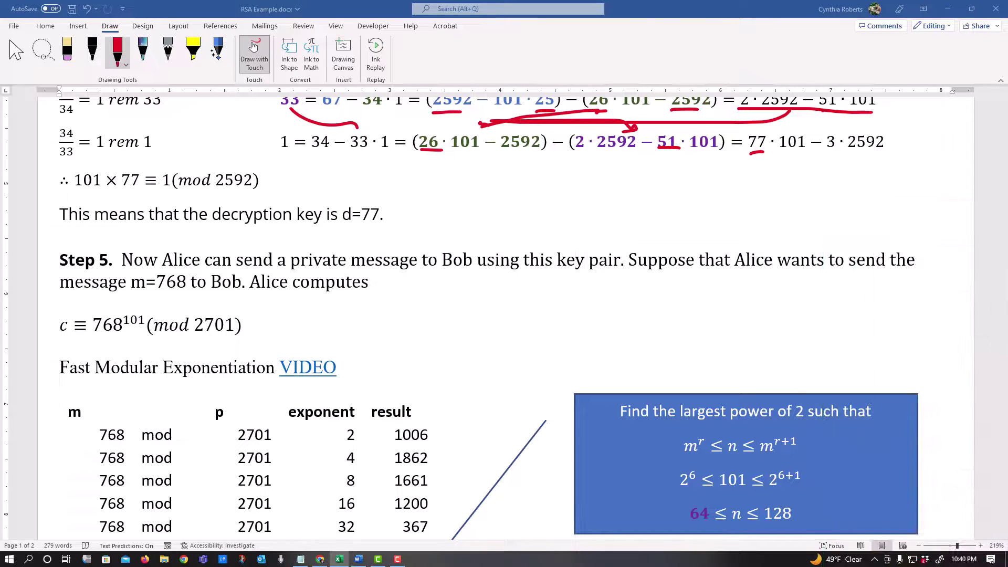
scroll(516, 272, down, 3)
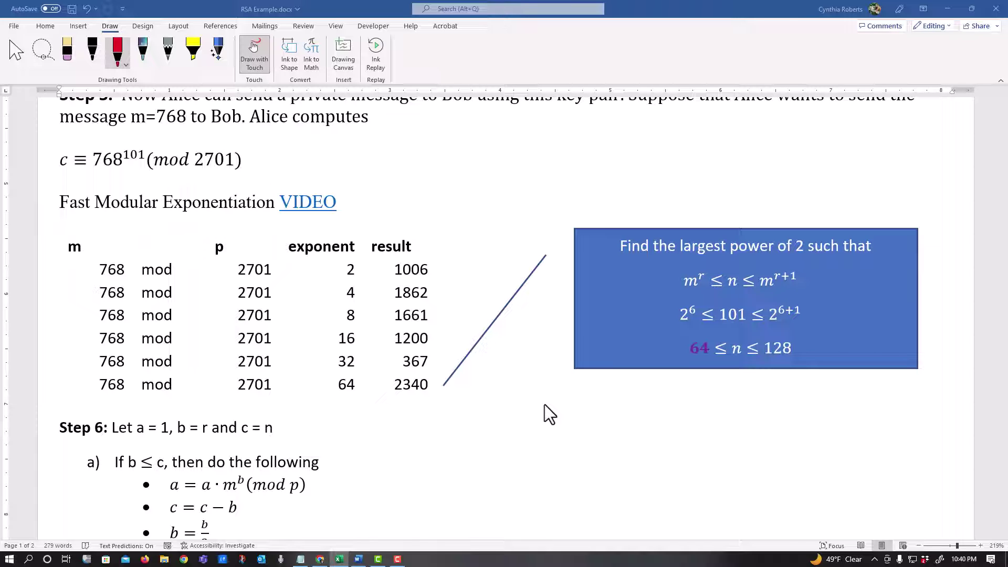
scroll(580, 405, down, 2)
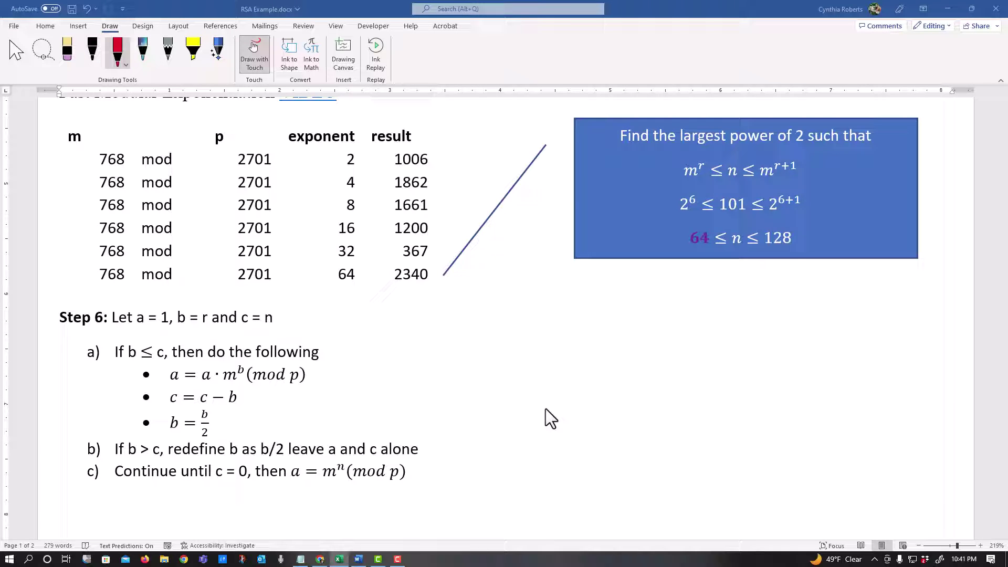
scroll(546, 408, down, 5)
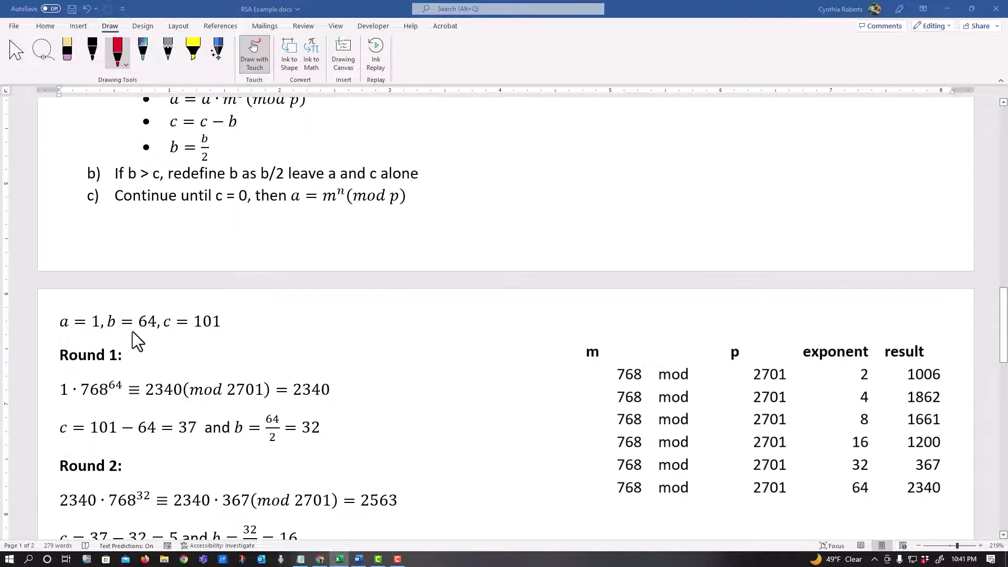
scroll(132, 331, up, 5)
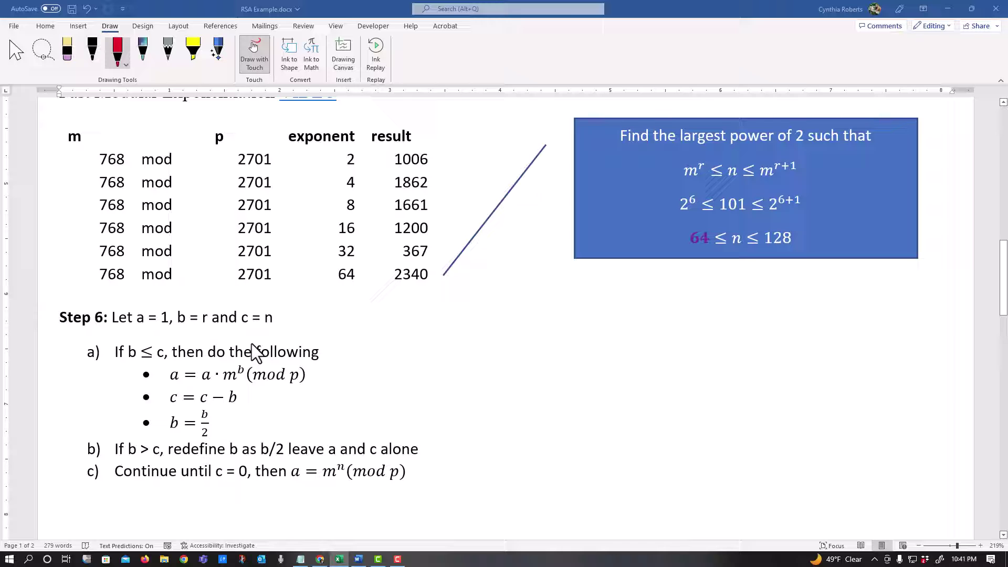
scroll(272, 334, down, 4)
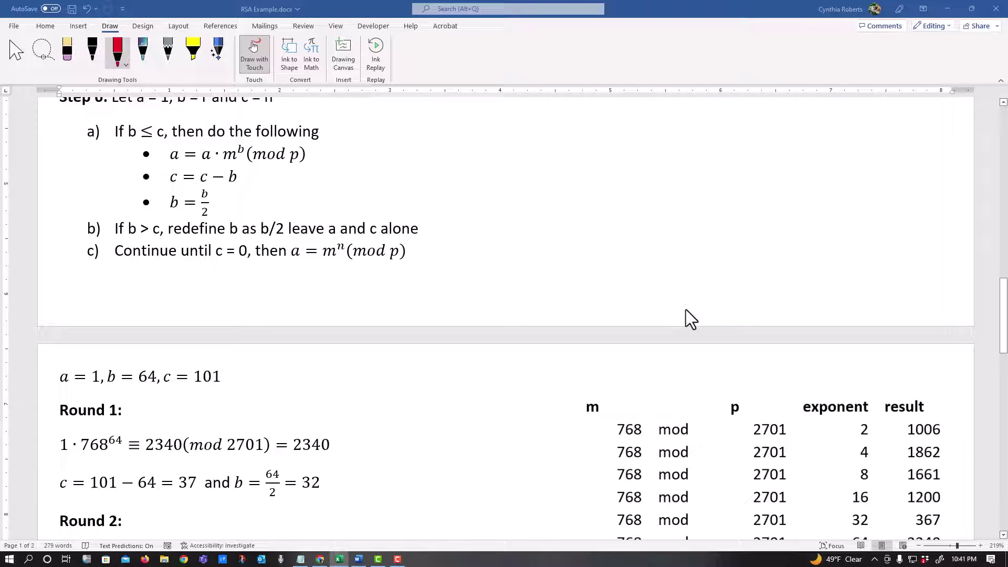
scroll(682, 311, up, 1)
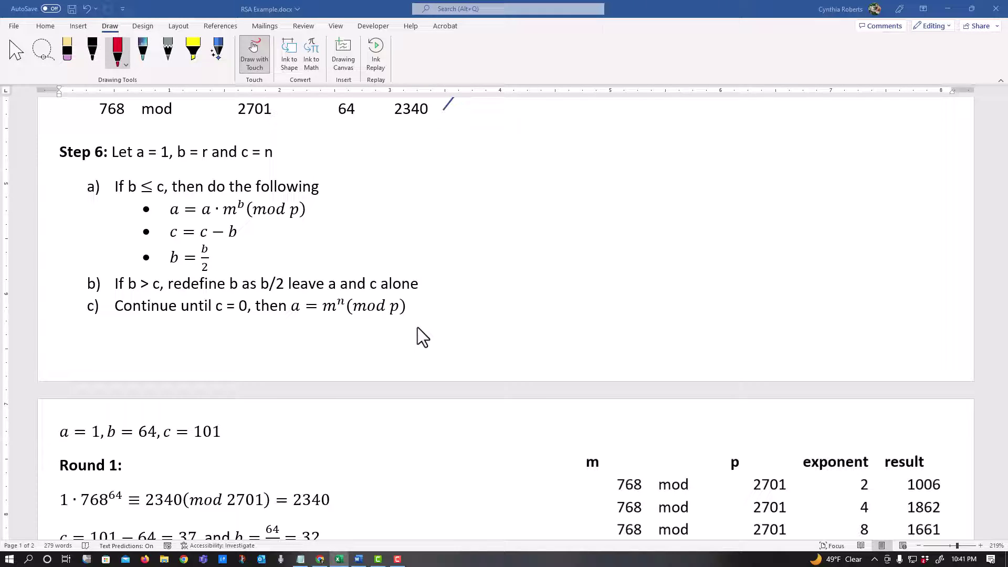
Undo a stray red ink dot left on the document.
scroll(480, 348, down, 5)
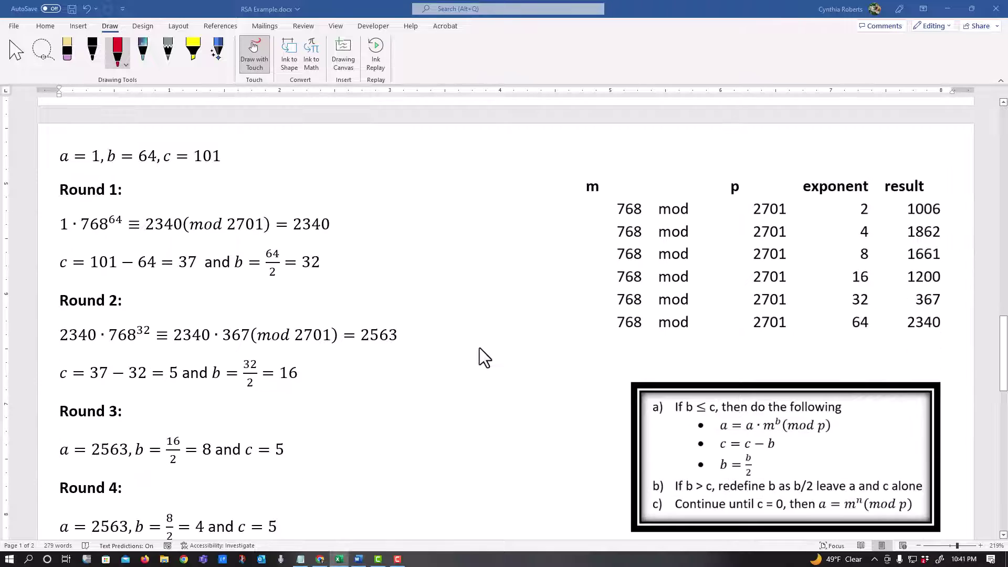
click(654, 284)
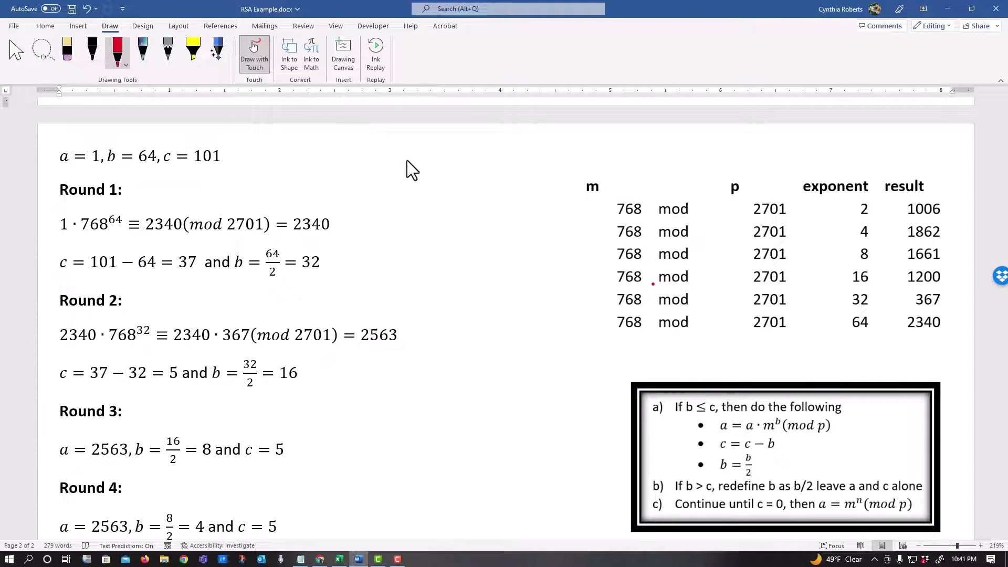
key(ctrl+z)
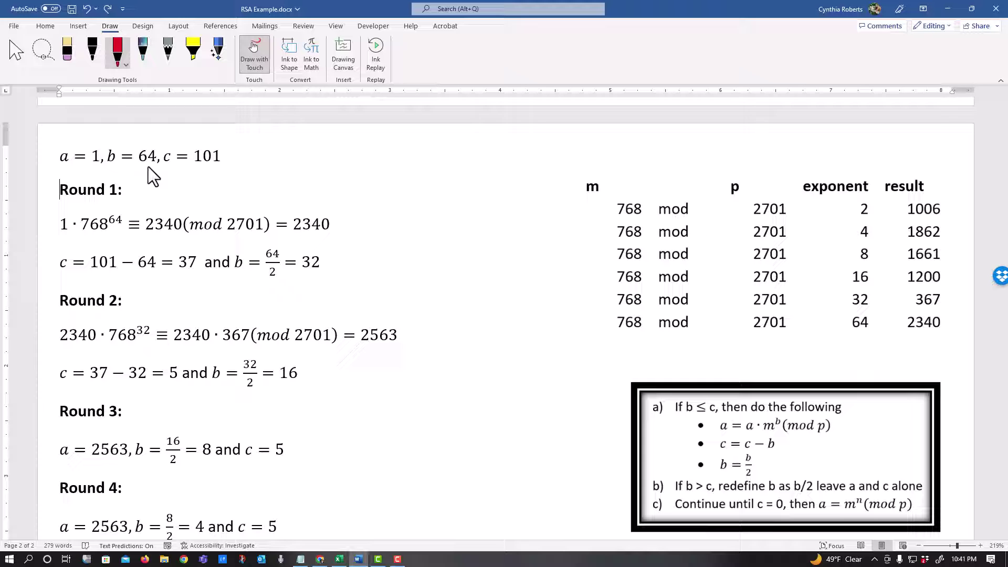
Scroll back up to Step 5's c ≡ 768^101 (mod 2701) line and switch to the Module 4 SOLUTIONS workbook.
scroll(471, 251, up, 10)
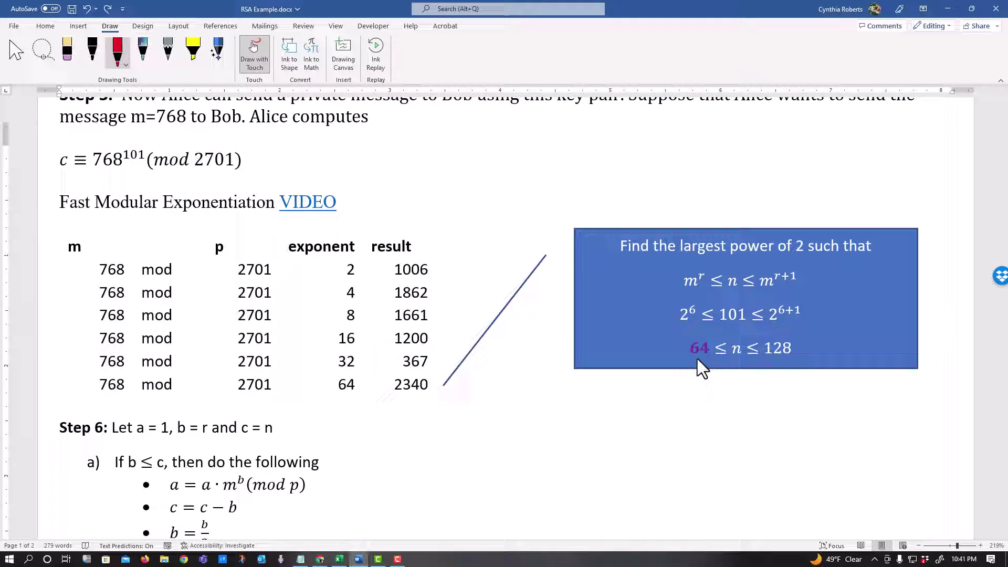
scroll(281, 354, down, 8)
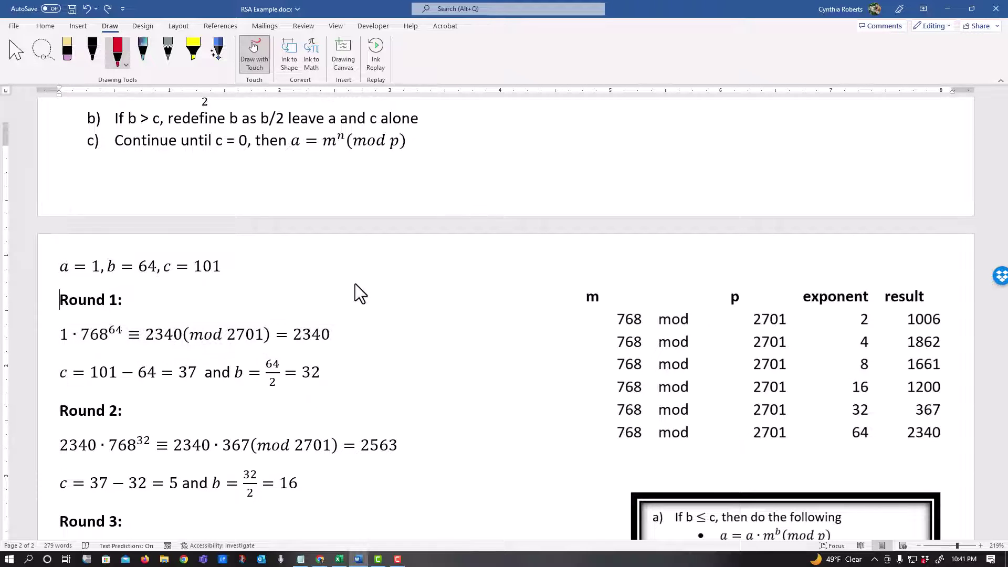
scroll(354, 284, up, 3)
scroll(351, 288, up, 2)
scroll(362, 294, up, 3)
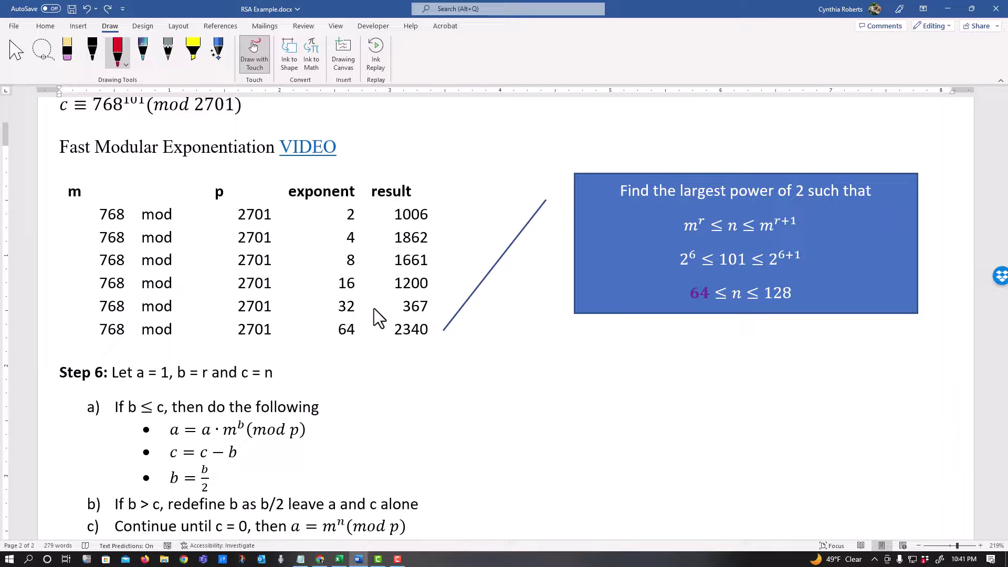
scroll(365, 274, up, 1)
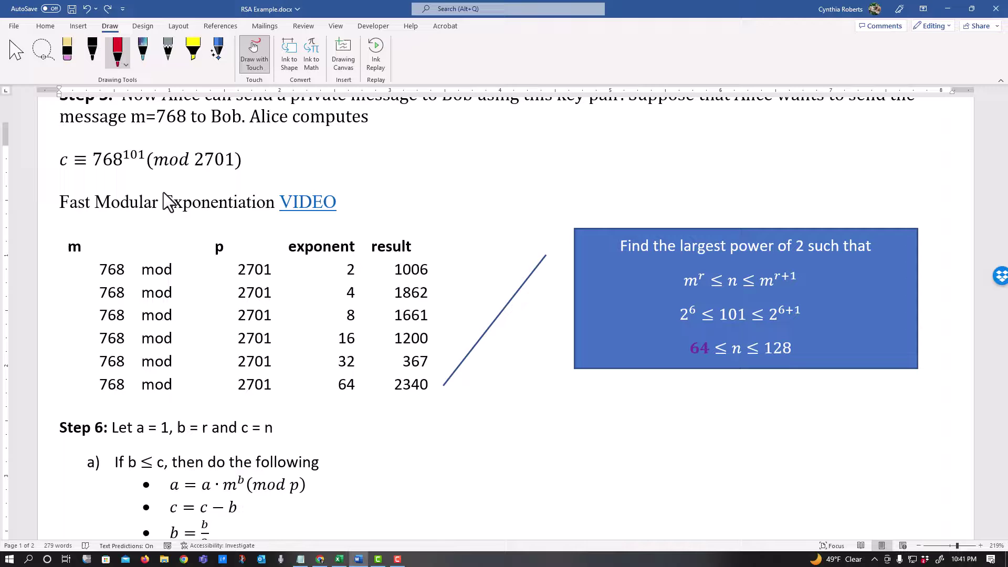
key(alt+Tab)
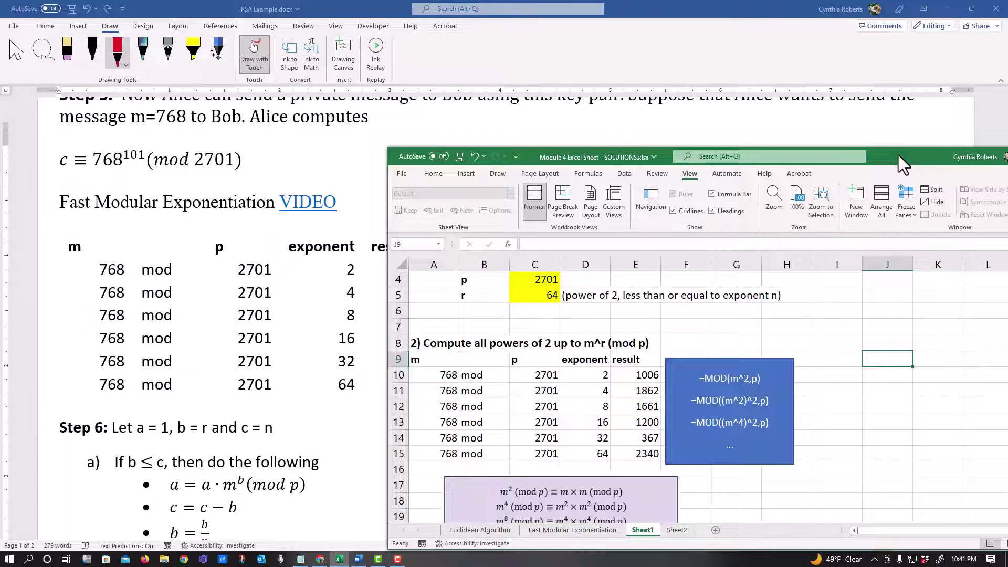
On Sheet2, enter =mod(768^101,2701) in B4, which gives #NUM!, then hide the workbook.
click(681, 529)
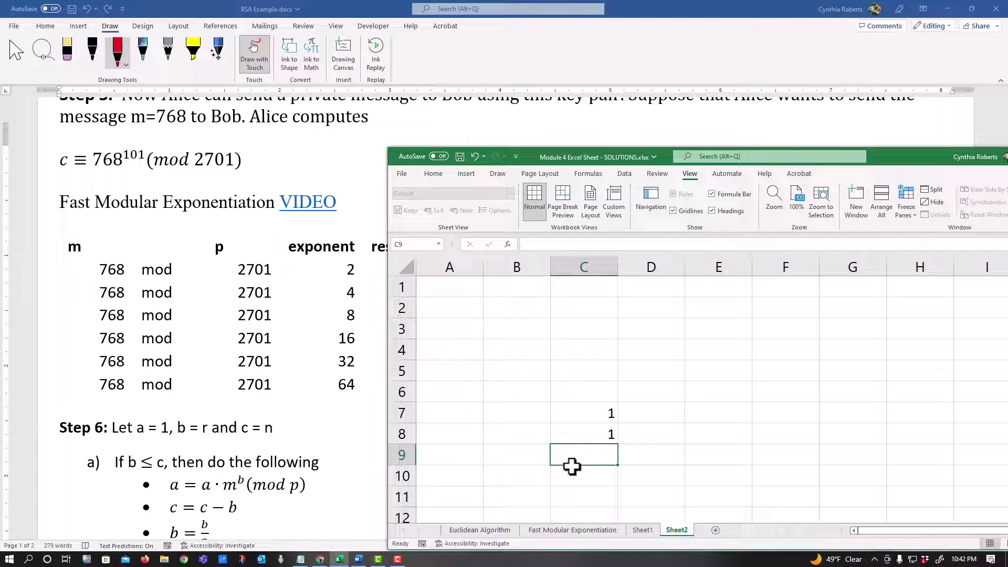
click(541, 343)
text(=)
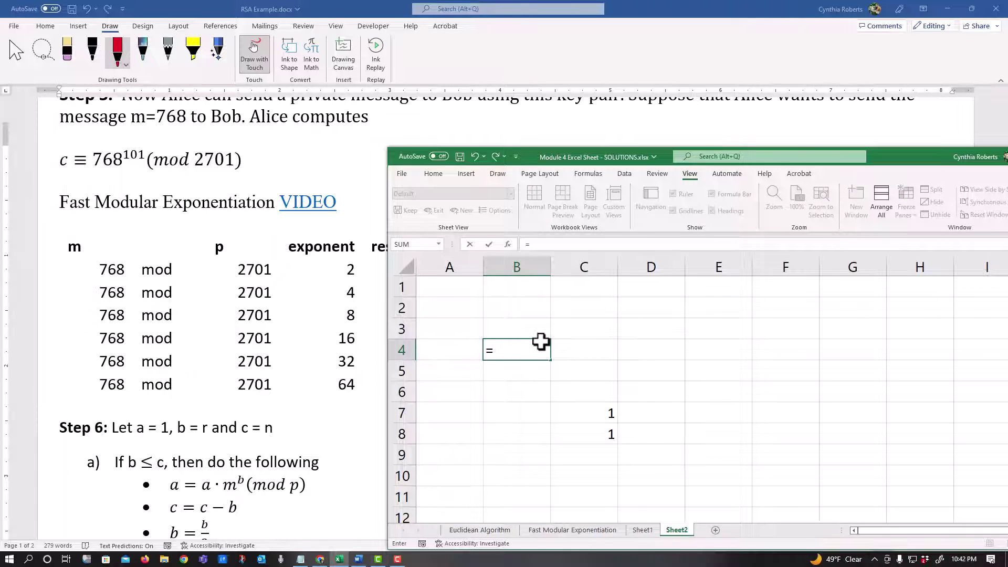
text(mod()
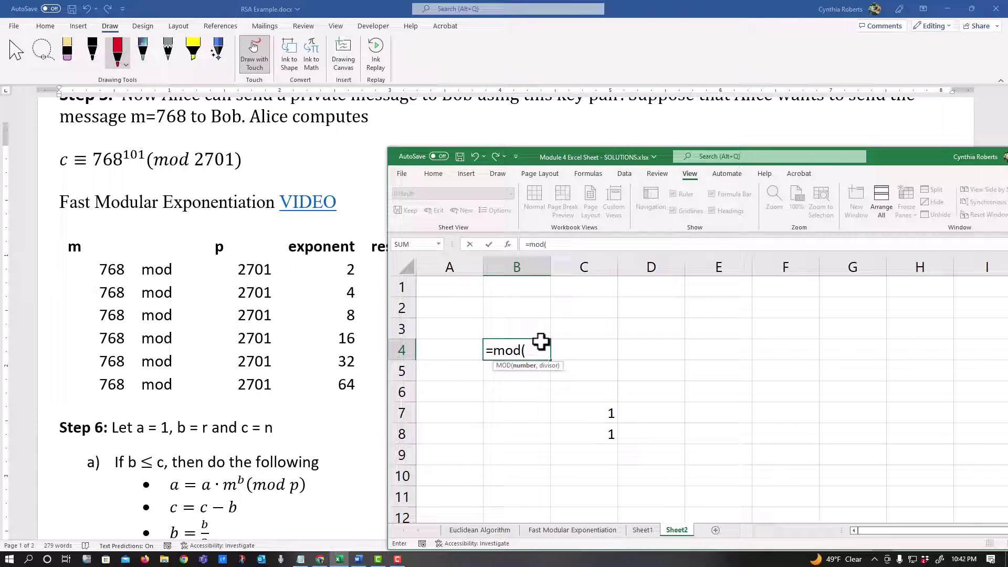
text(768^101,2701))
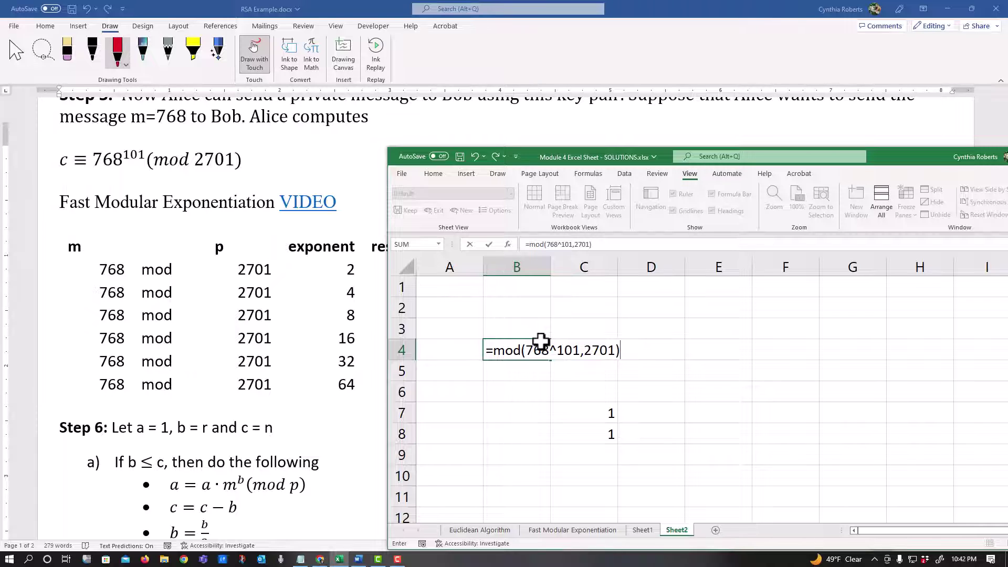
key(Return)
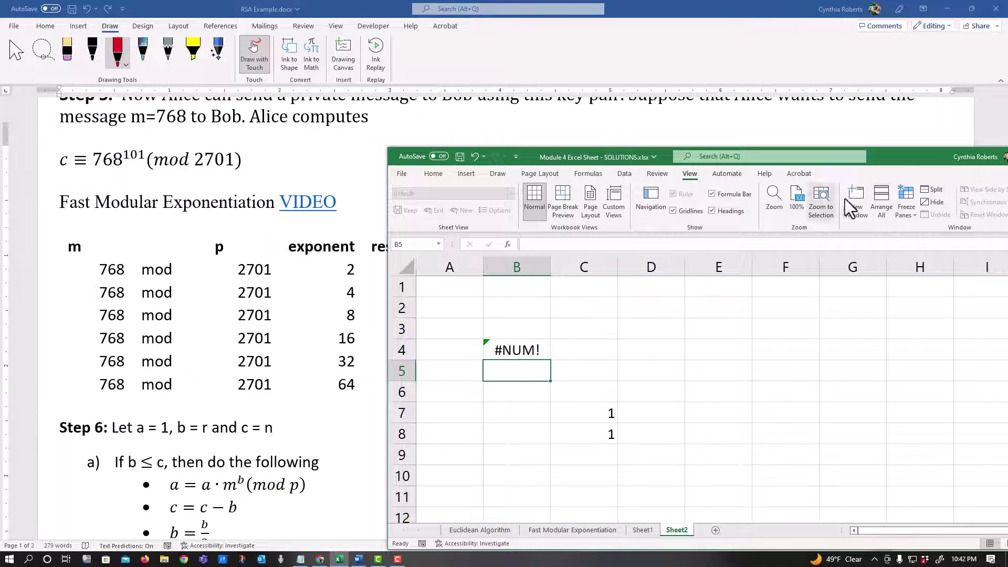
key(alt+Tab)
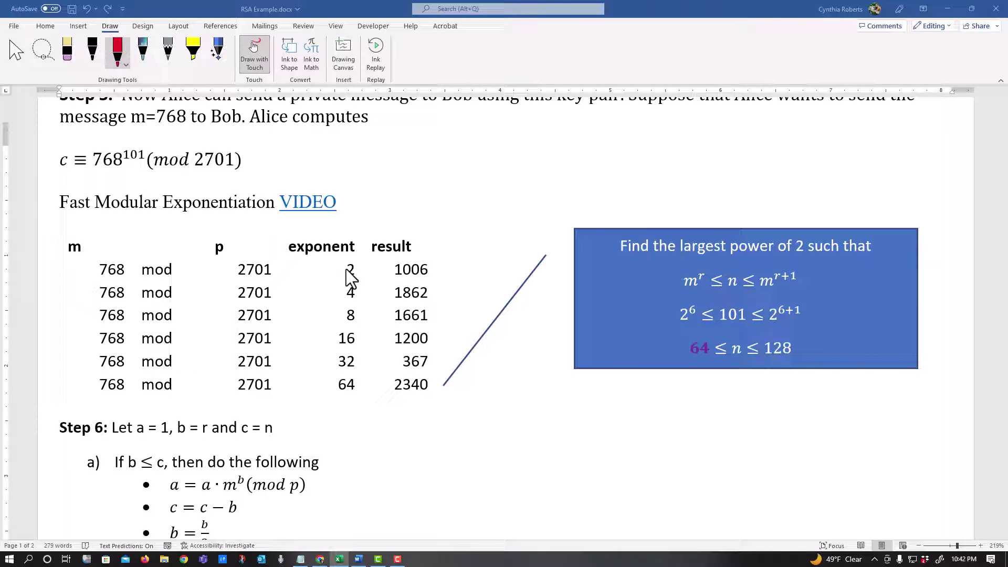
Scroll through page 2's Round 1 and Round 2 working, then return to the Excel workbook.
scroll(347, 331, down, 10)
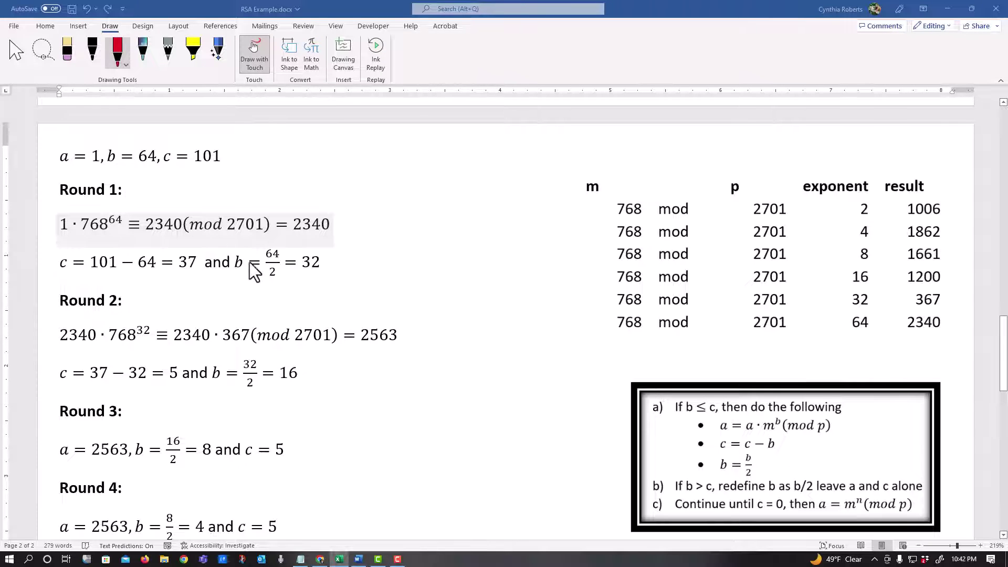
scroll(263, 269, up, 5)
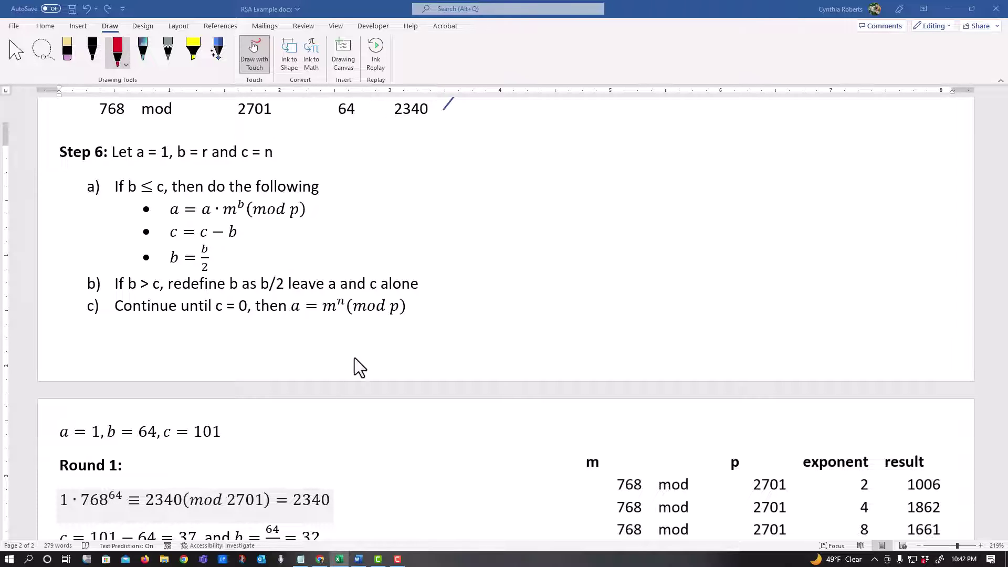
scroll(455, 459, down, 3)
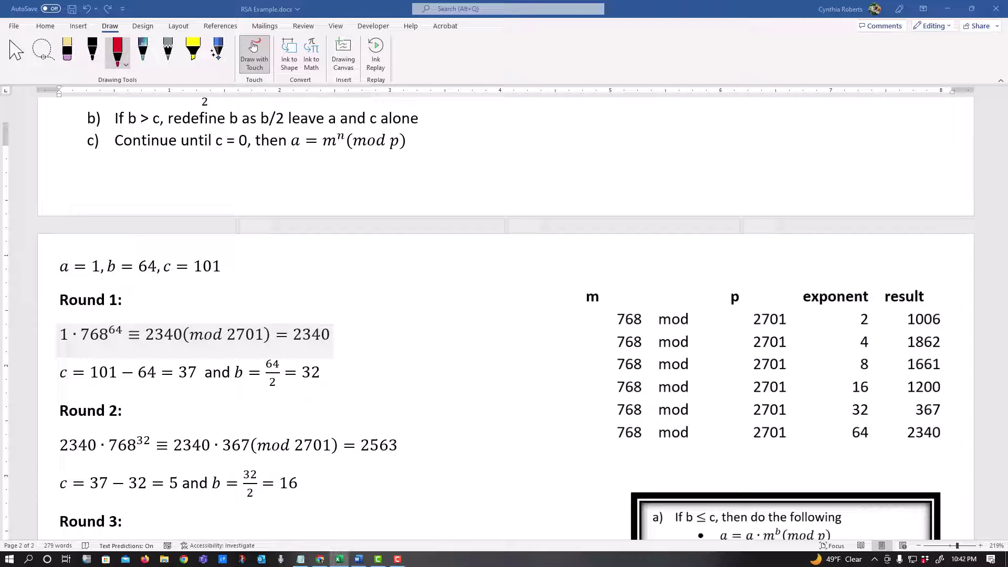
key(alt+Tab)
Replace B4's formula with =MOD(2340,2701), returning 2340, then drag Excel off the screen.
drag(892, 148, 888, 117)
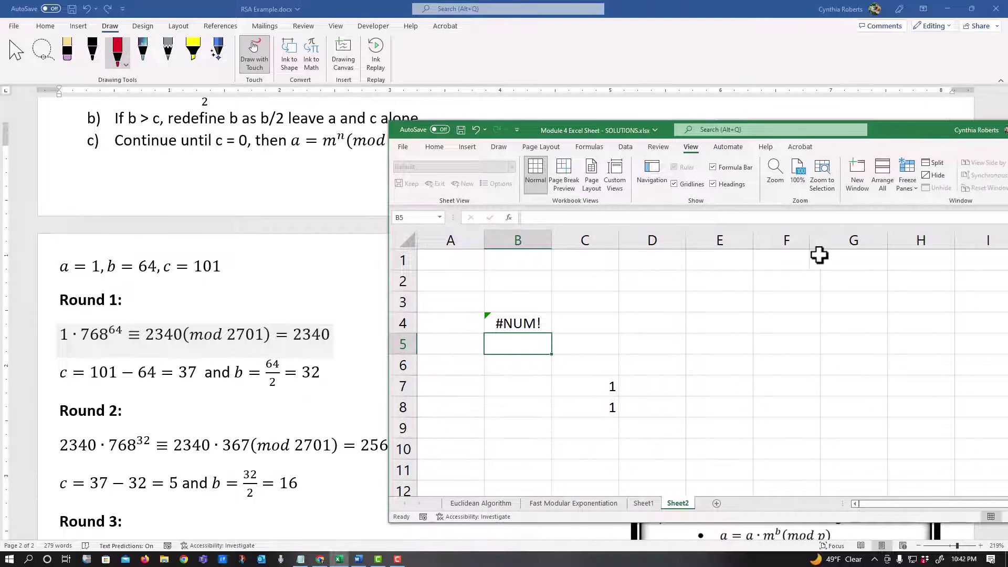
click(540, 321)
double_click(540, 321)
key(Escape)
text(=)
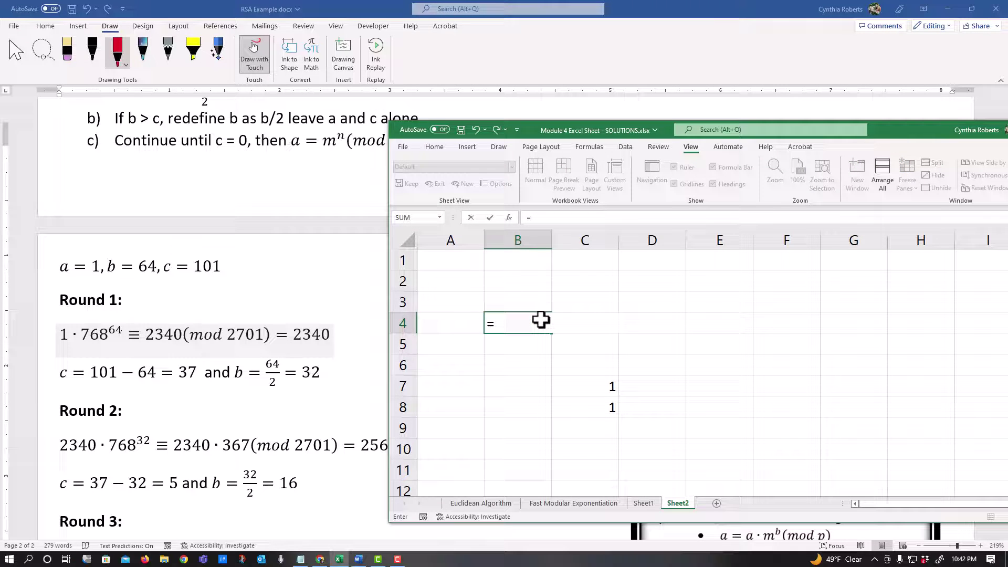
text(MOD)
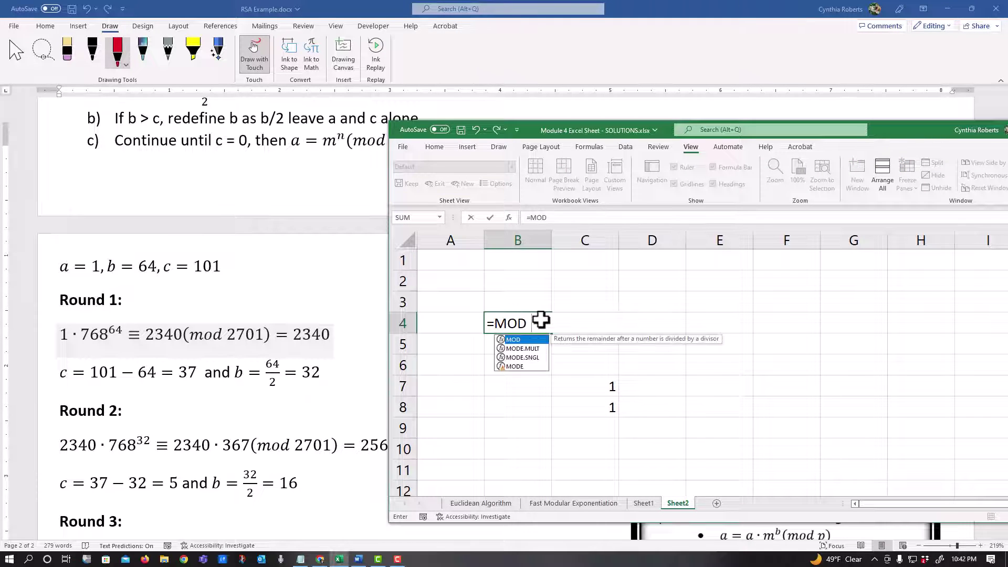
text((2340,)
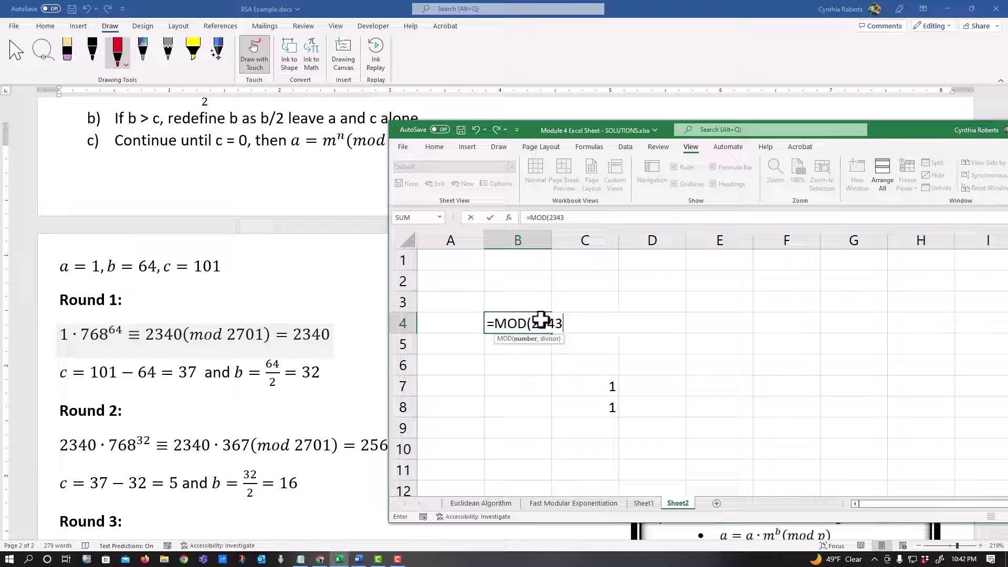
text(2701))
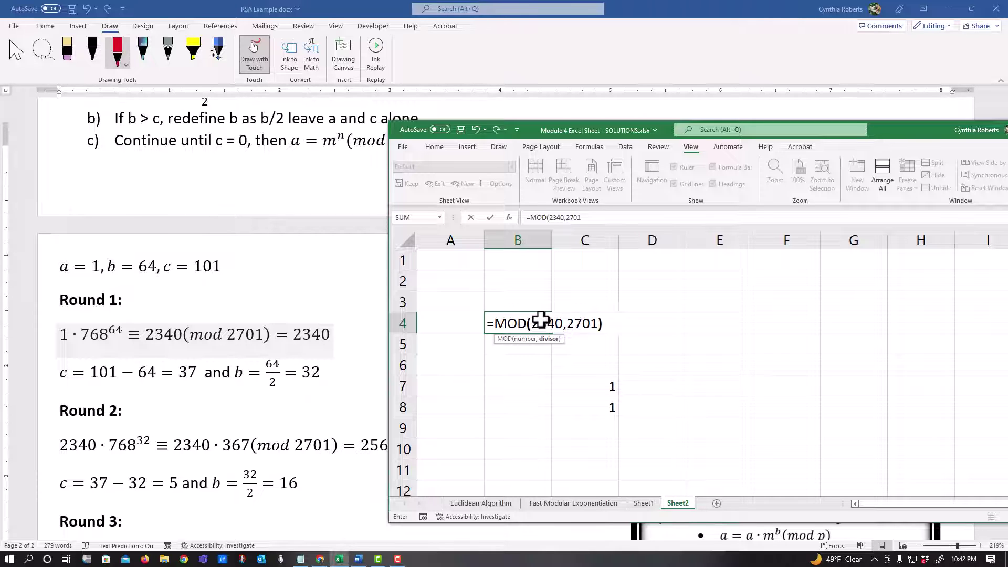
key(Return)
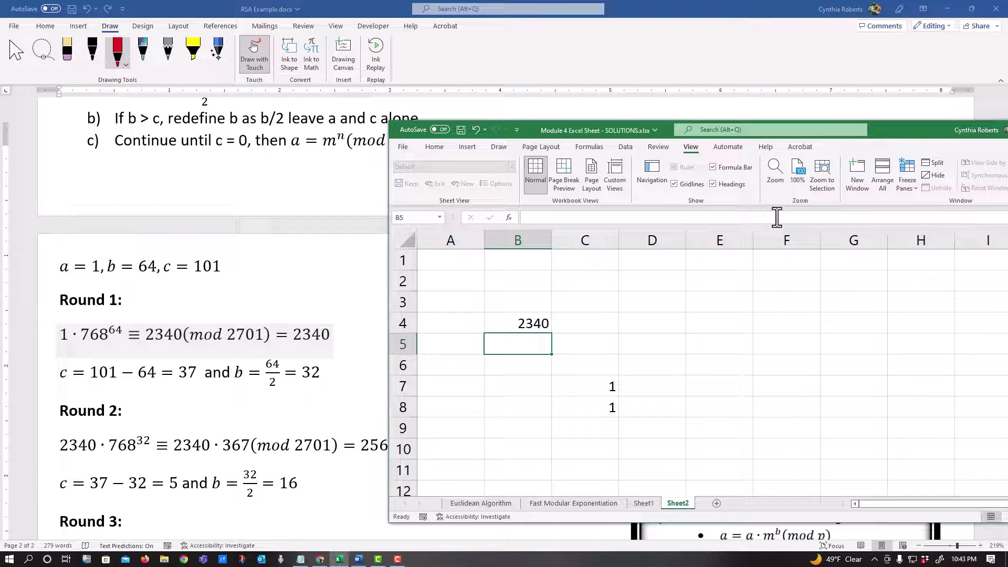
drag(910, 130, 1007, 147)
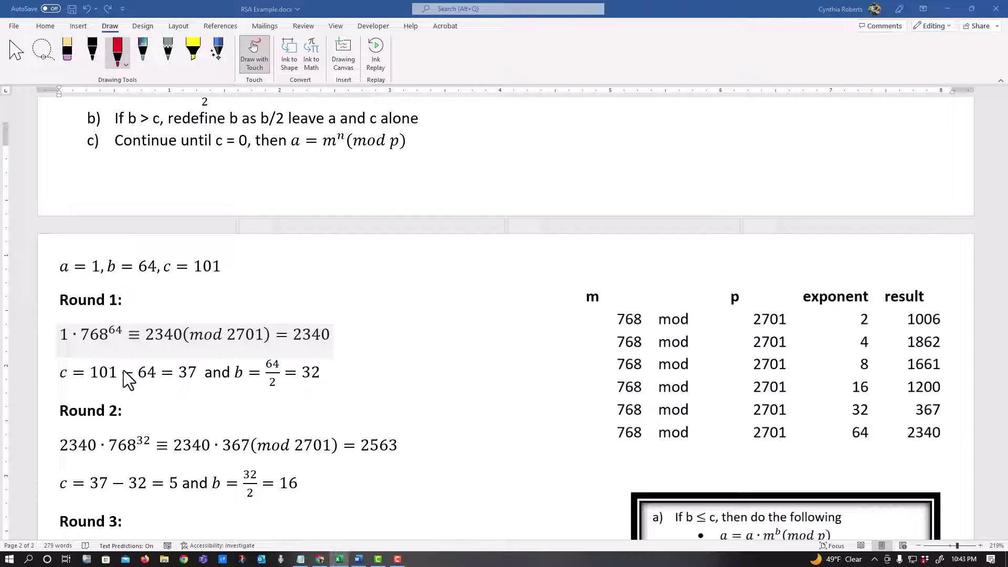
Draw a red ink arrow from b = 32 down to the Round 2 equation.
scroll(184, 330, up, 1)
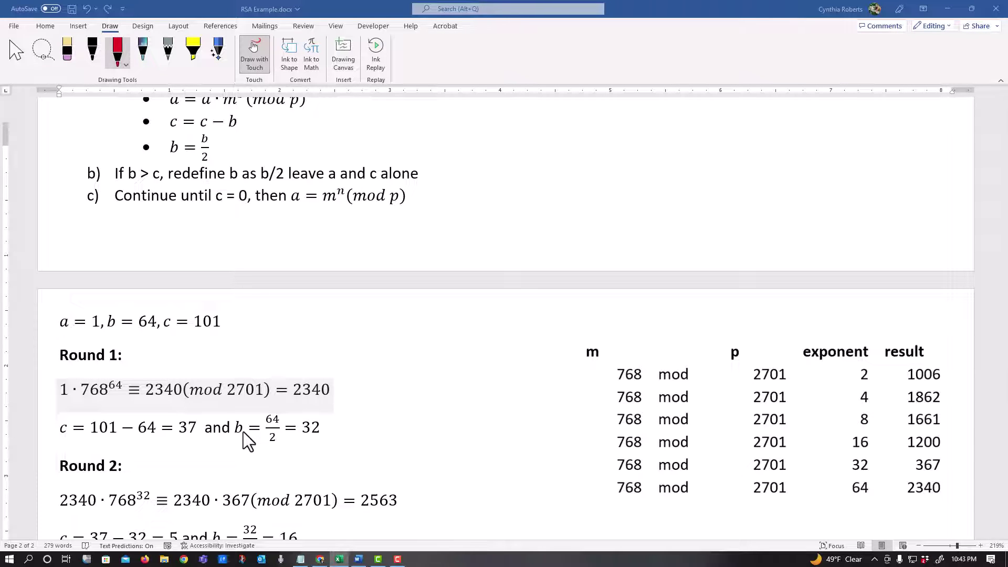
scroll(364, 433, down, 1)
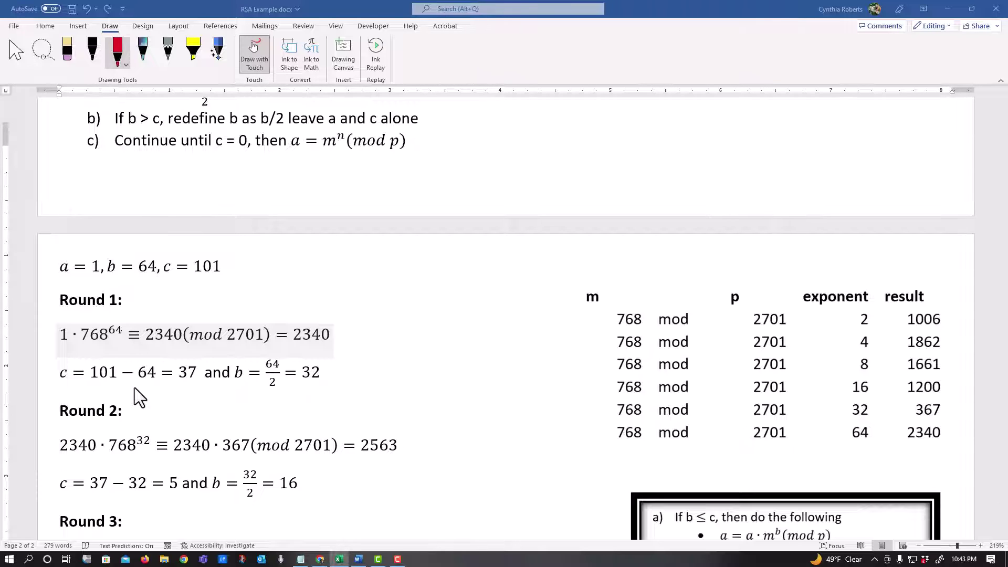
scroll(211, 387, down, 1)
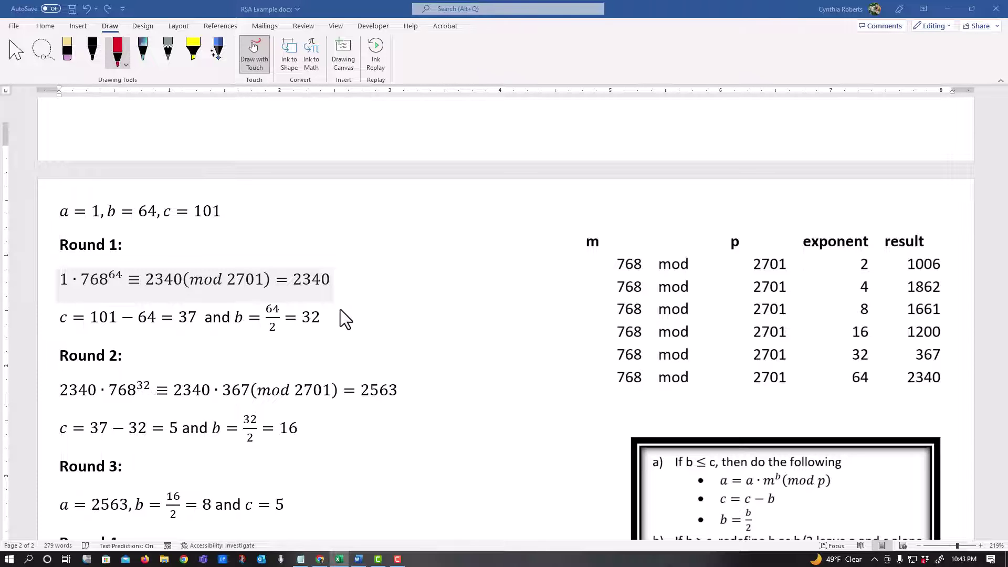
mouse_move(307, 327)
mouse_down()
mouse_move(147, 362)
mouse_move(156, 370)
mouse_up()
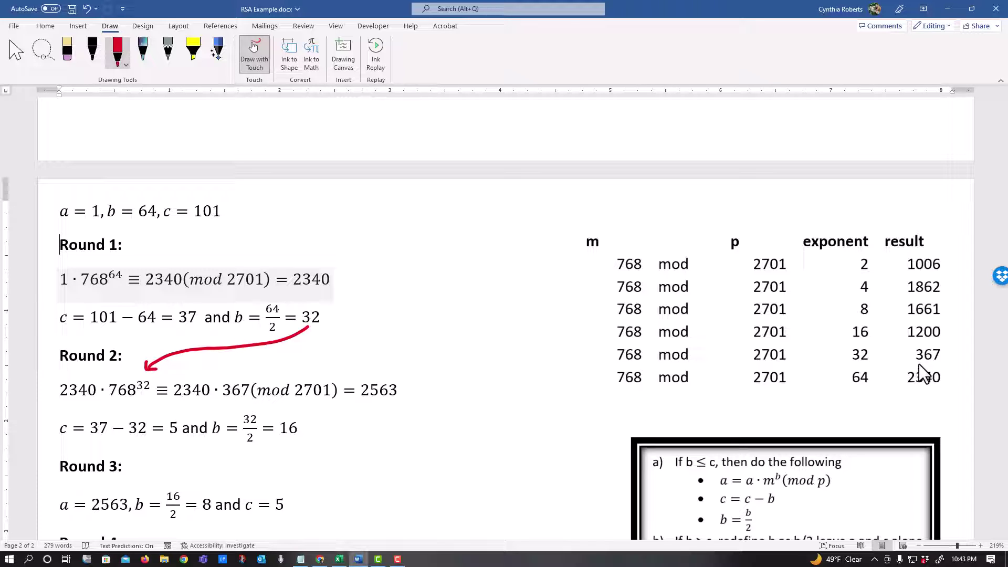
Underline 367 in the results table and the Round 2 equation, then switch to Excel.
drag(917, 362, 940, 362)
drag(228, 402, 265, 401)
key(alt+Tab)
Enter =MOD(2340*367,2701) in Sheet2's B4 to confirm 2563, then move Excel aside.
drag(931, 176, 962, 160)
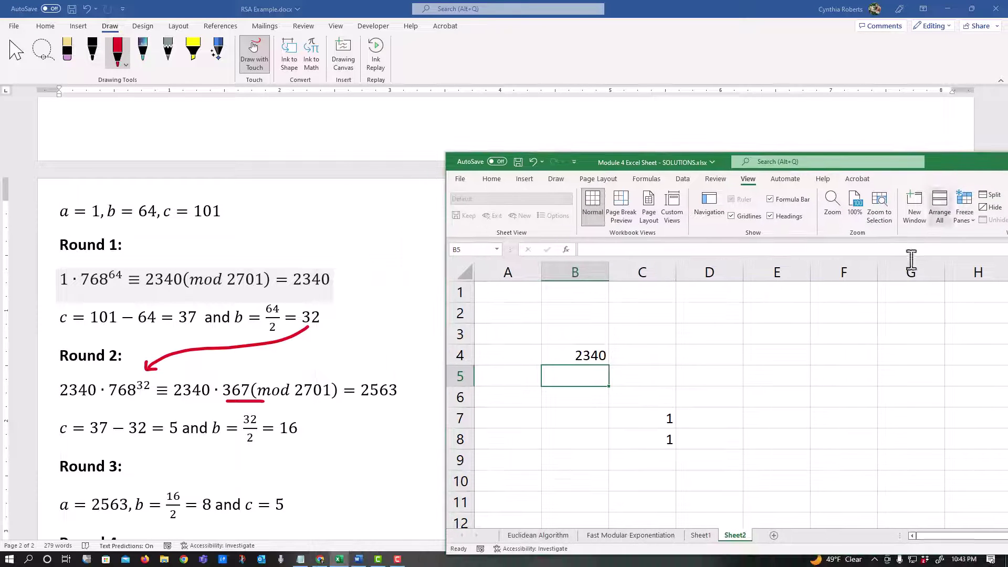
click(590, 358)
text(=M)
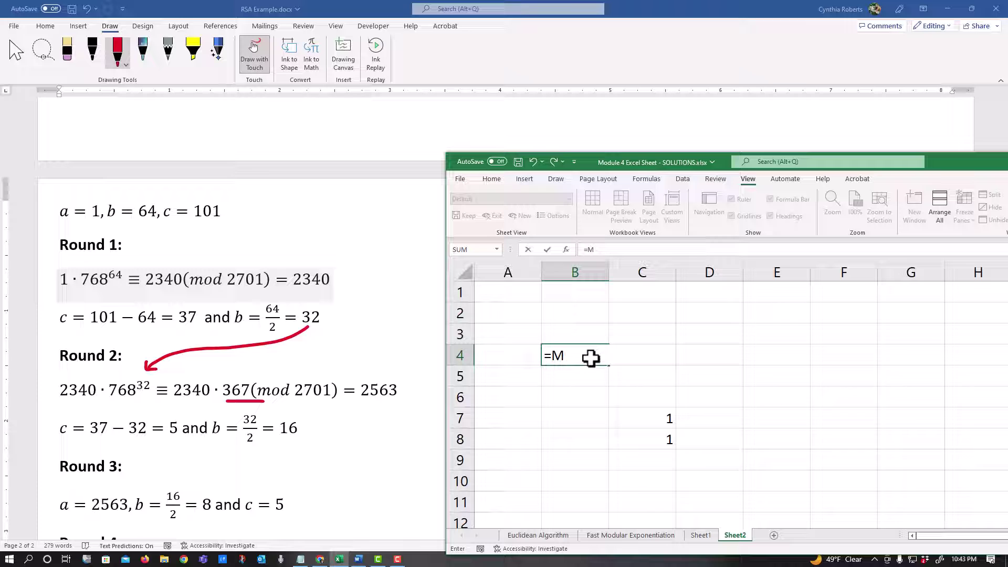
text(OD(234)
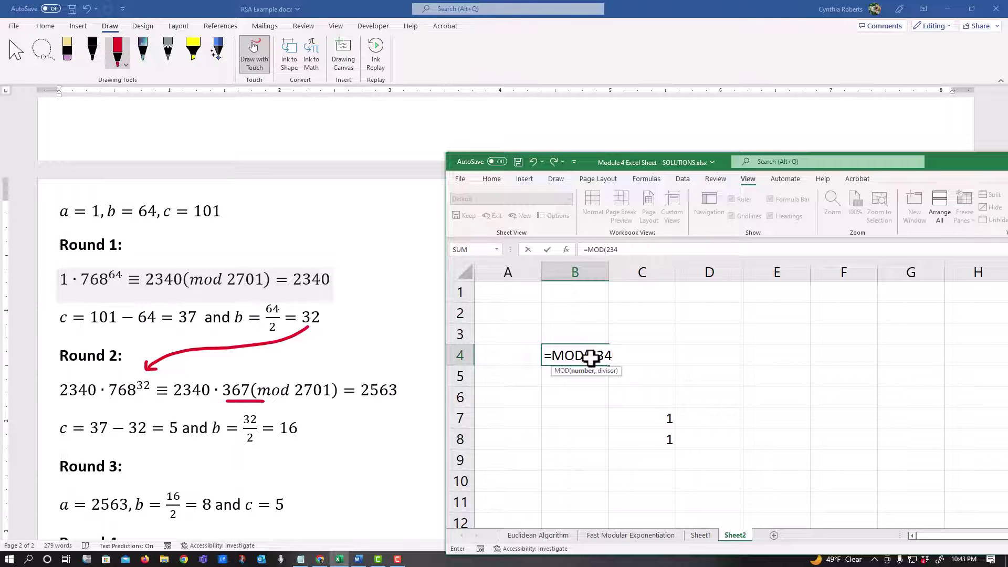
text(0*367,2701))
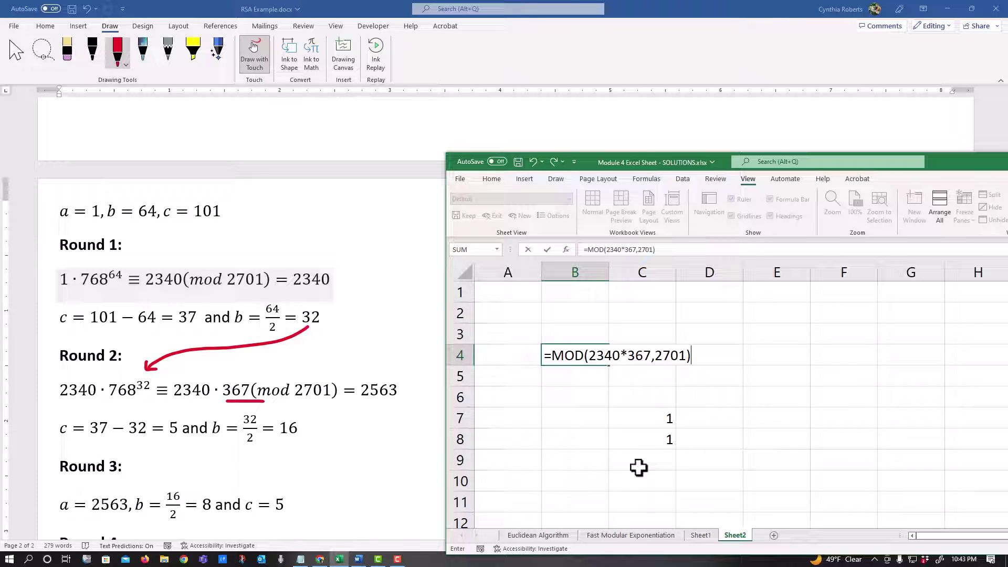
key(Return)
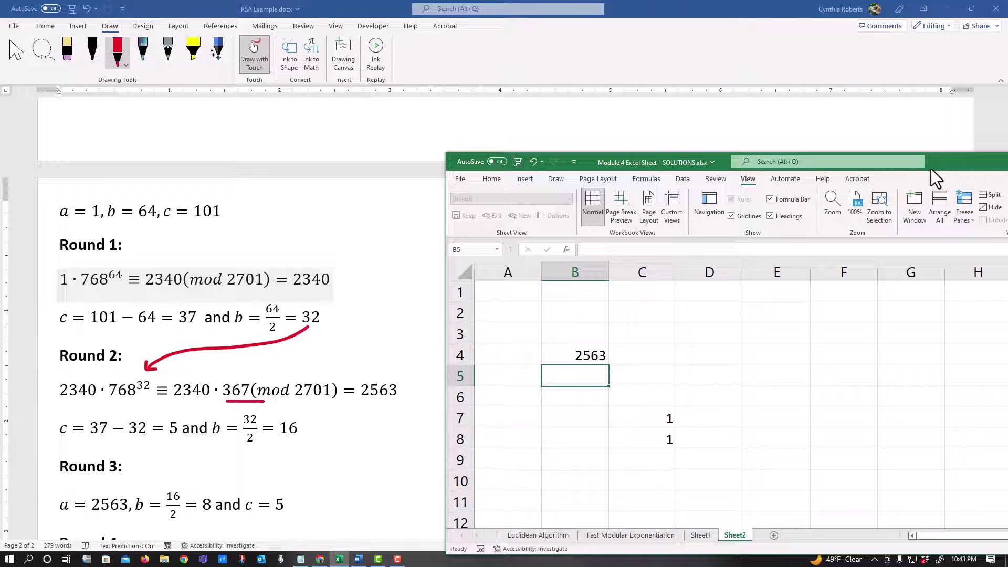
drag(936, 163, 1007, 164)
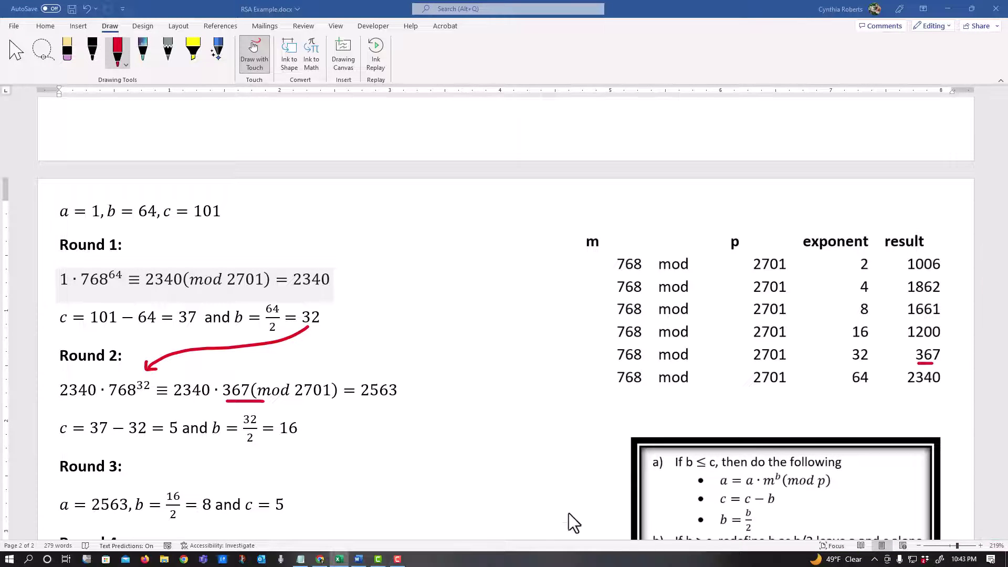
Underline 16, 5 and 2563 through Rounds 2–3 and draw an arrow linking c = 5 to Round 3.
scroll(551, 445, down, 2)
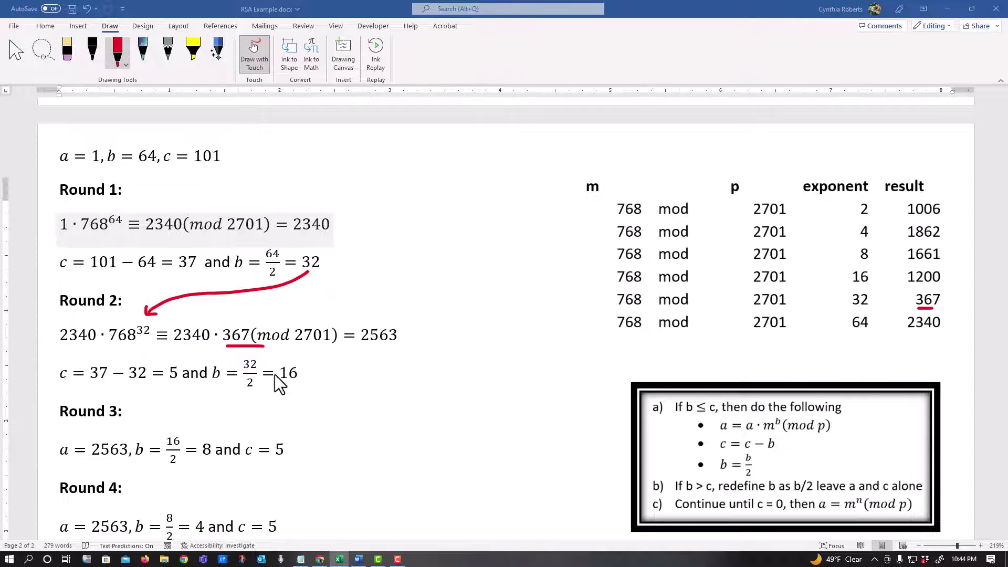
drag(282, 387, 309, 389)
drag(185, 386, 169, 385)
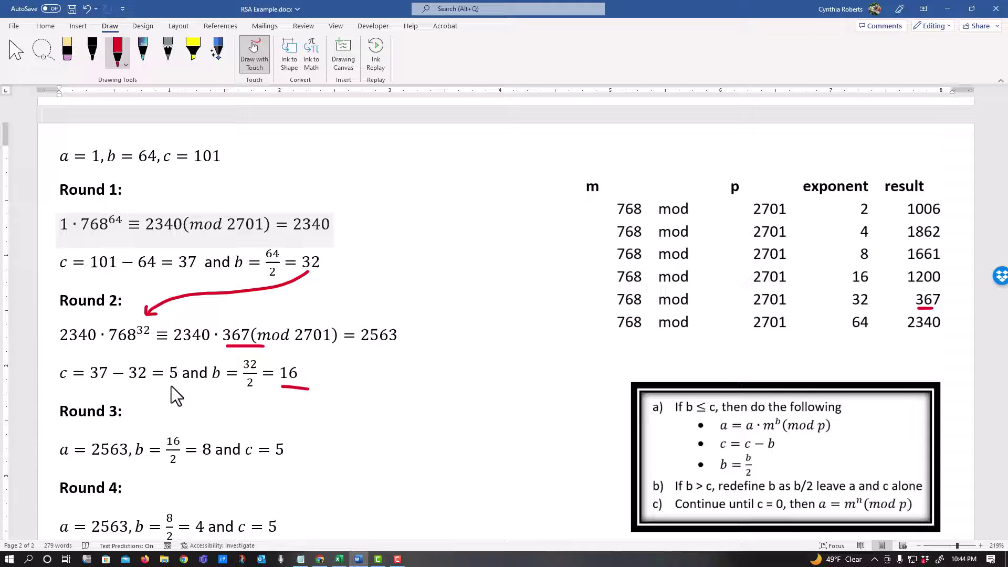
scroll(416, 415, down, 1)
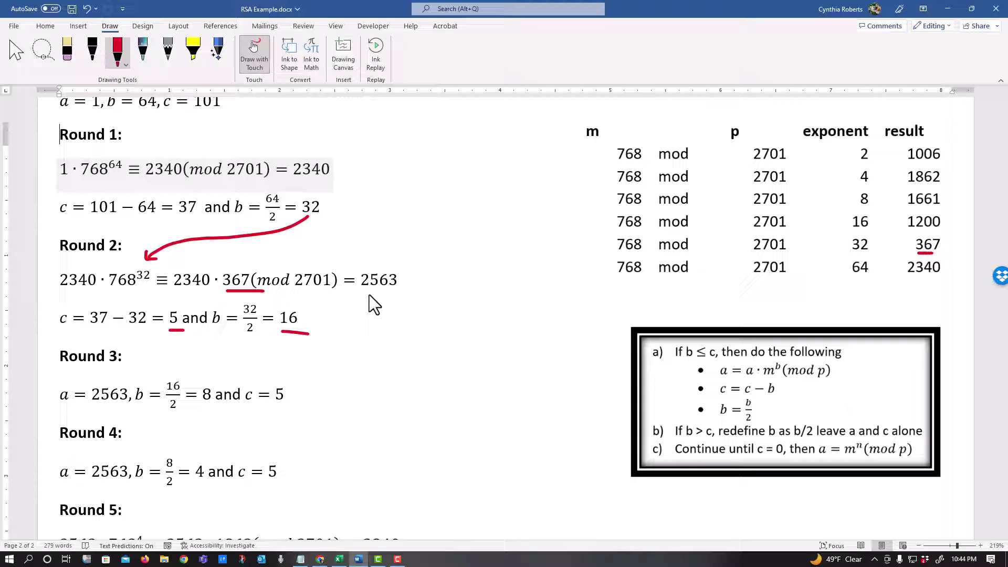
drag(369, 294, 397, 293)
drag(97, 407, 118, 406)
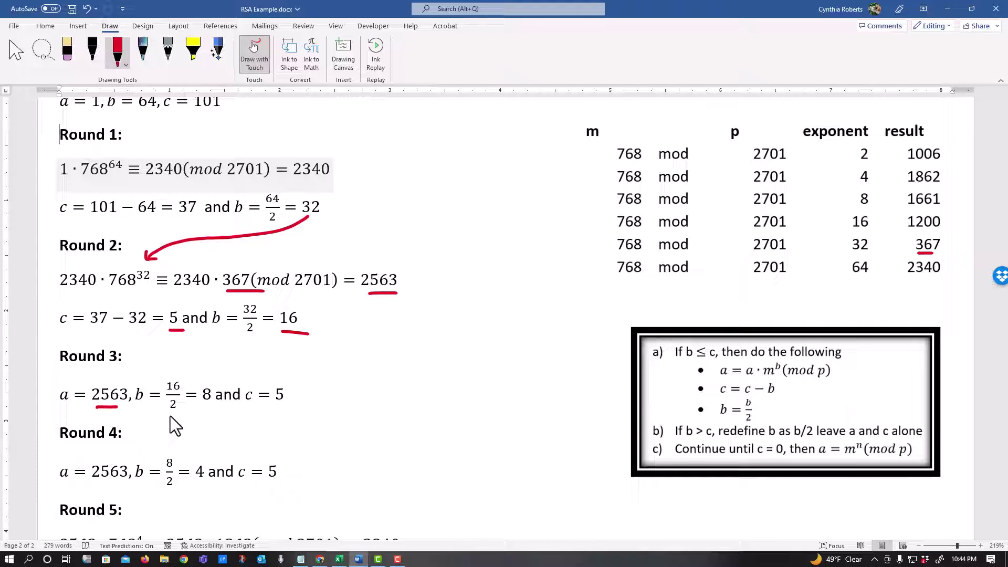
drag(168, 415, 202, 414)
drag(186, 334, 280, 373)
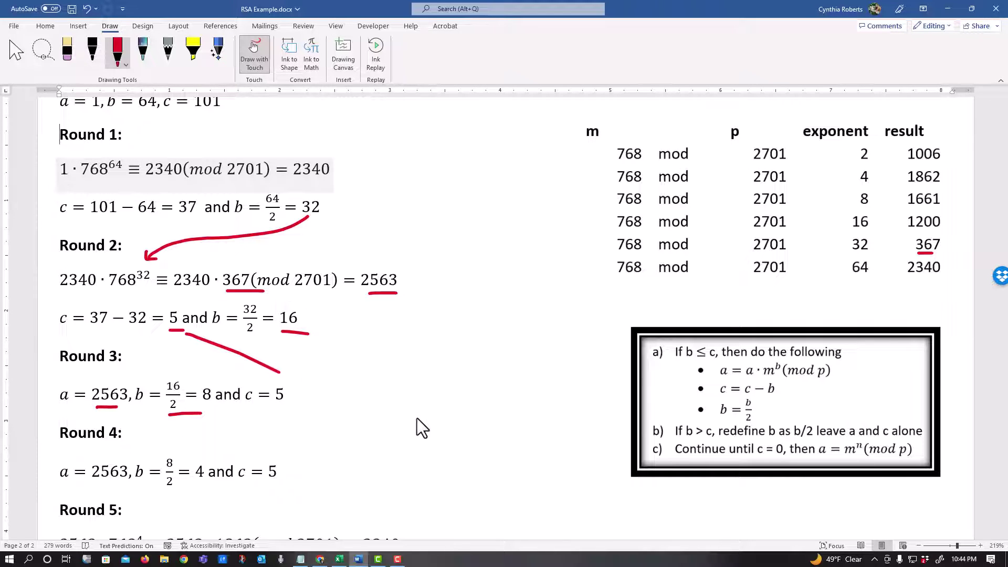
Underline 2563 in Round 5, arrow to the 768⁴ term, and underline 1862 in the table.
scroll(385, 408, down, 1)
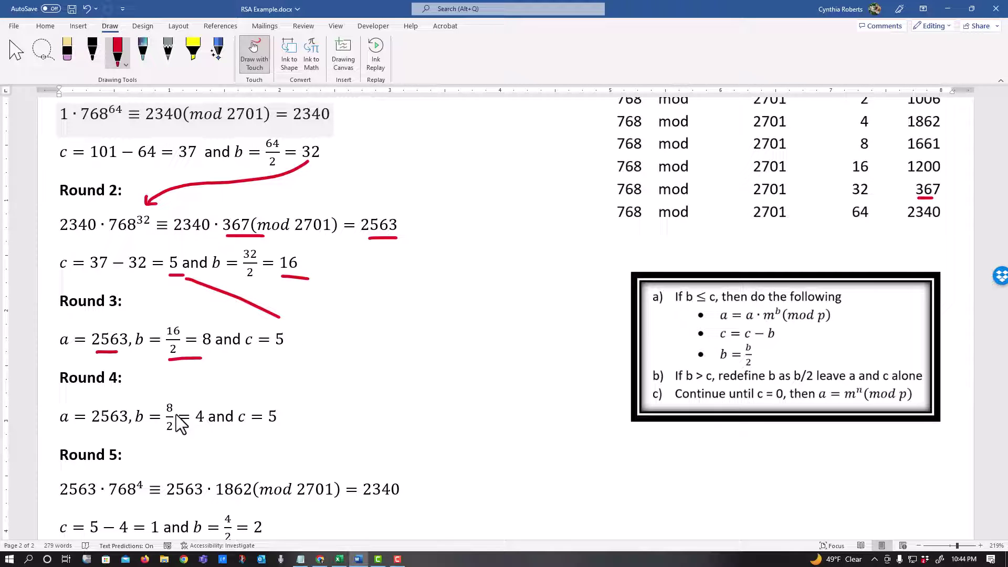
scroll(177, 423, down, 1)
scroll(175, 416, down, 2)
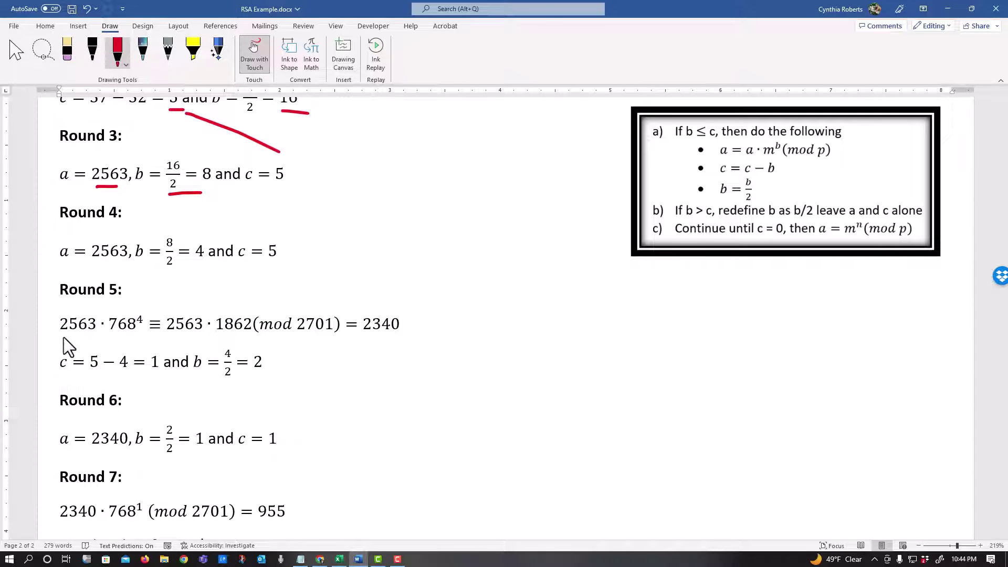
drag(61, 339, 93, 340)
drag(144, 305, 148, 306)
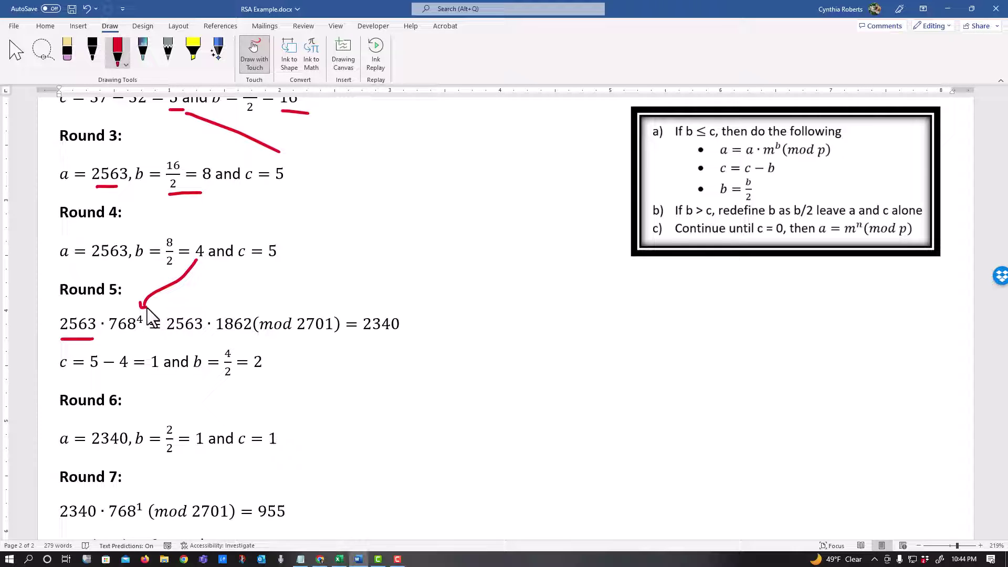
scroll(648, 450, up, 3)
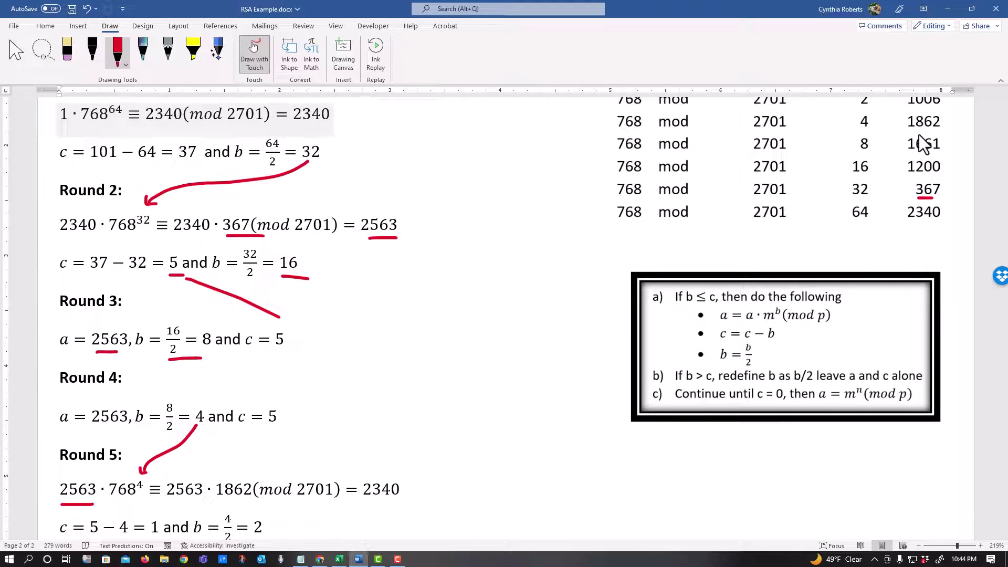
drag(910, 134, 939, 133)
scroll(439, 461, down, 3)
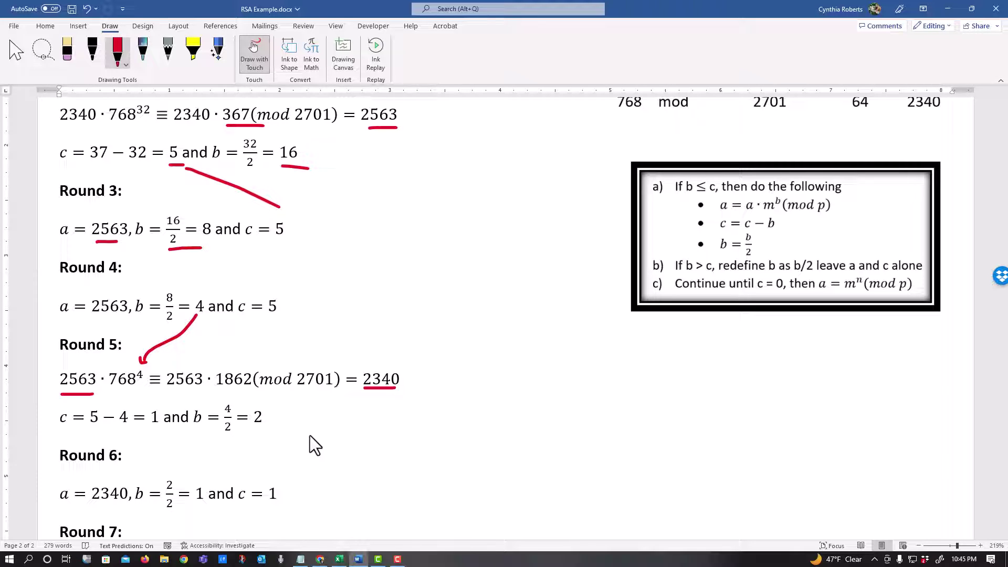
Scroll down to Round 7's circled result 955, then back up to the d=77 derivation.
scroll(316, 437, down, 2)
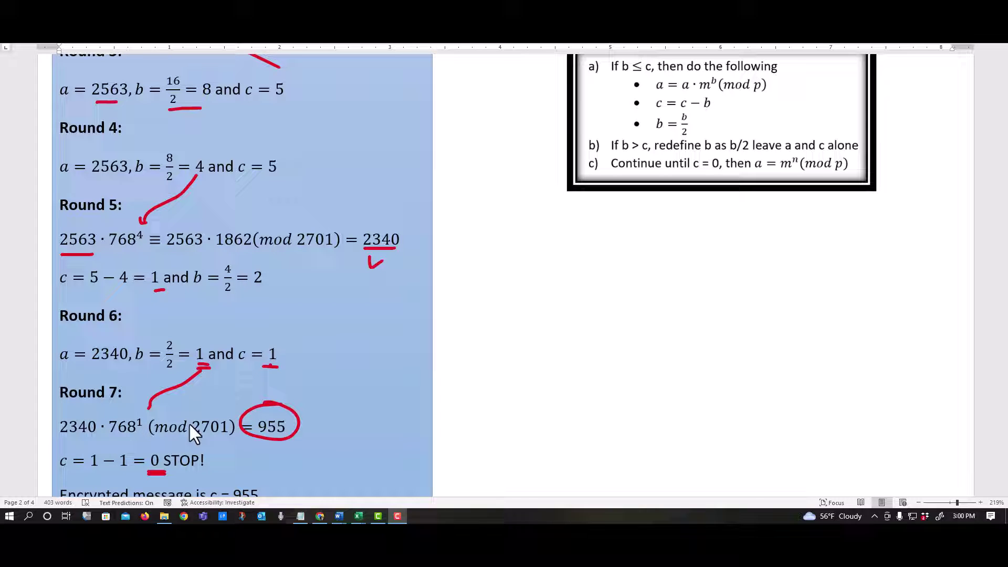
scroll(159, 408, down, 1)
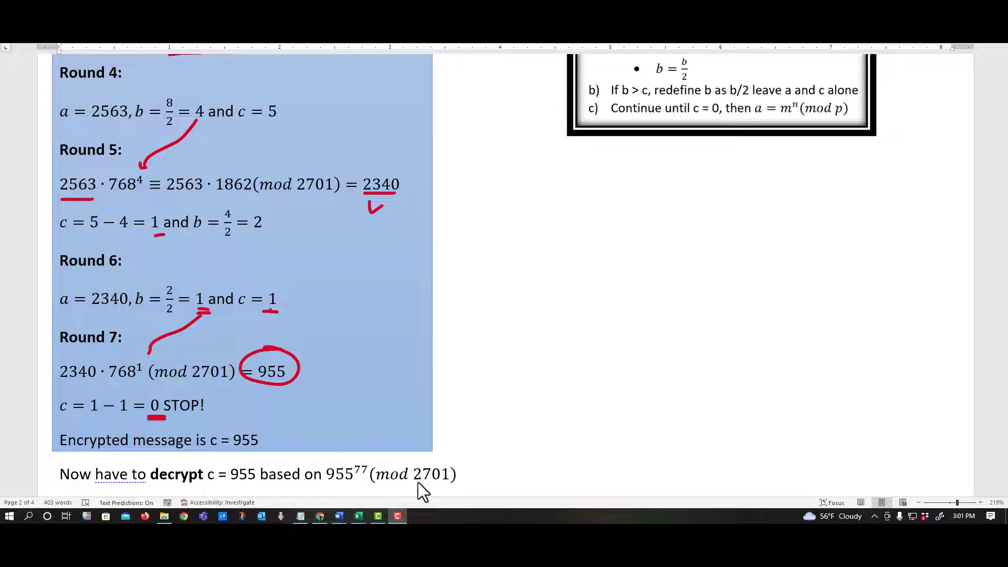
scroll(428, 418, up, 15)
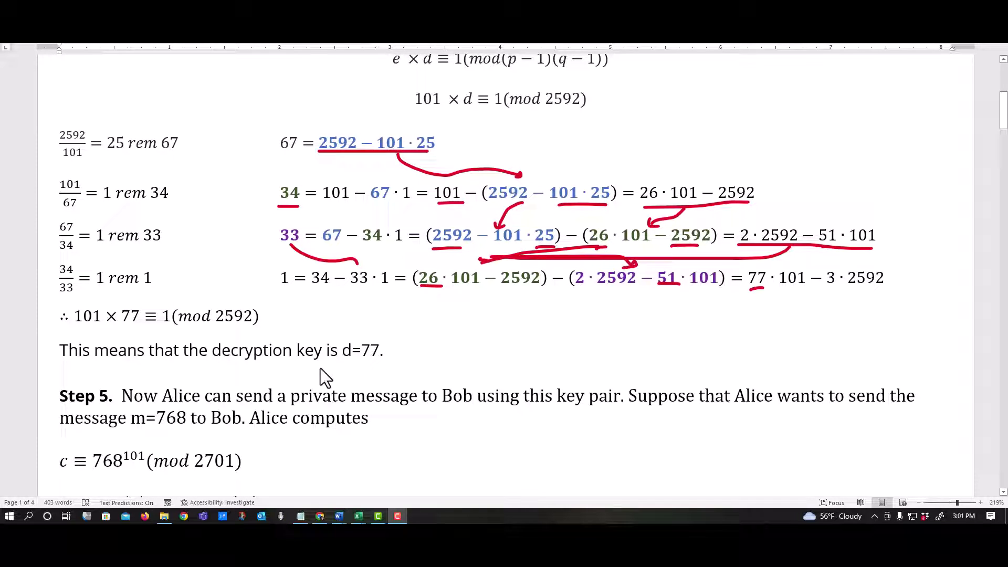
Scroll past the 955 mod 2701 table through decryption Rounds 1–7 to 'Decrypted message is 768'.
scroll(321, 369, down, 20)
scroll(315, 364, down, 8)
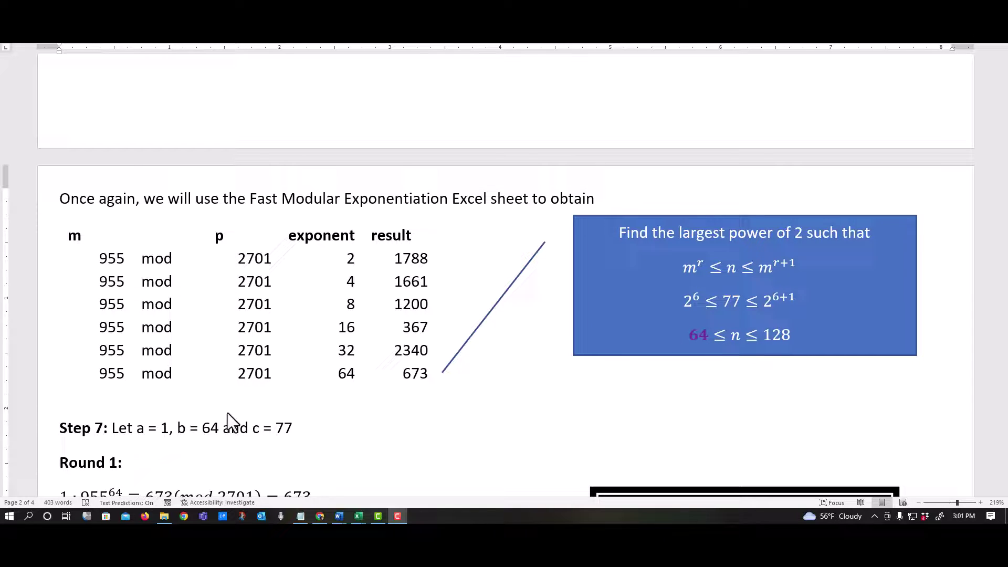
scroll(485, 387, down, 3)
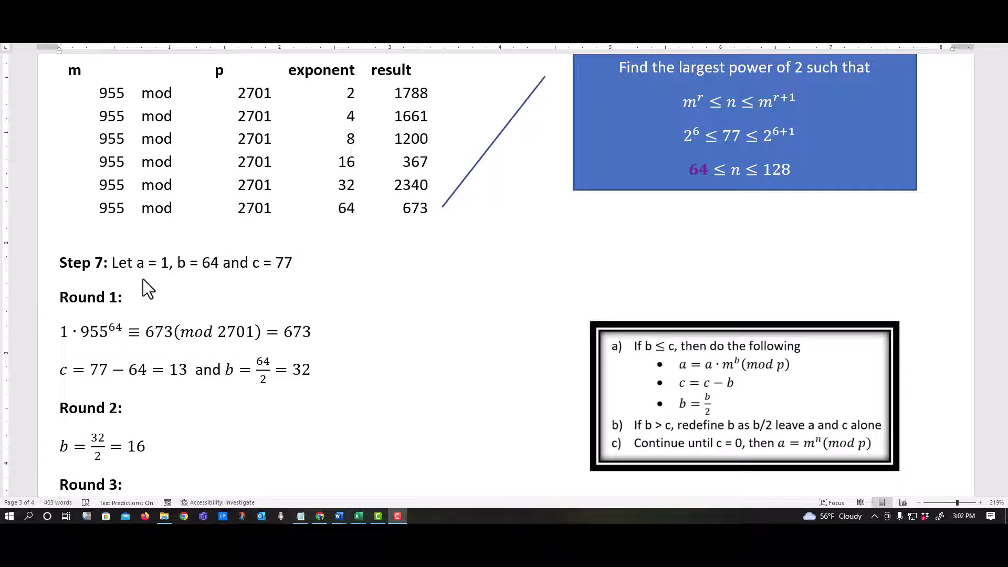
scroll(386, 329, down, 1)
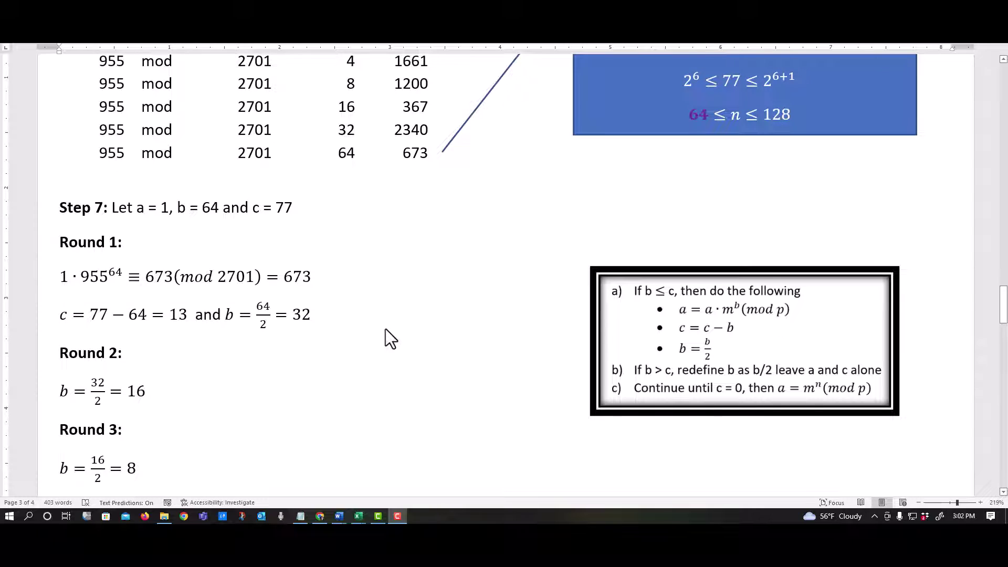
scroll(386, 329, down, 1)
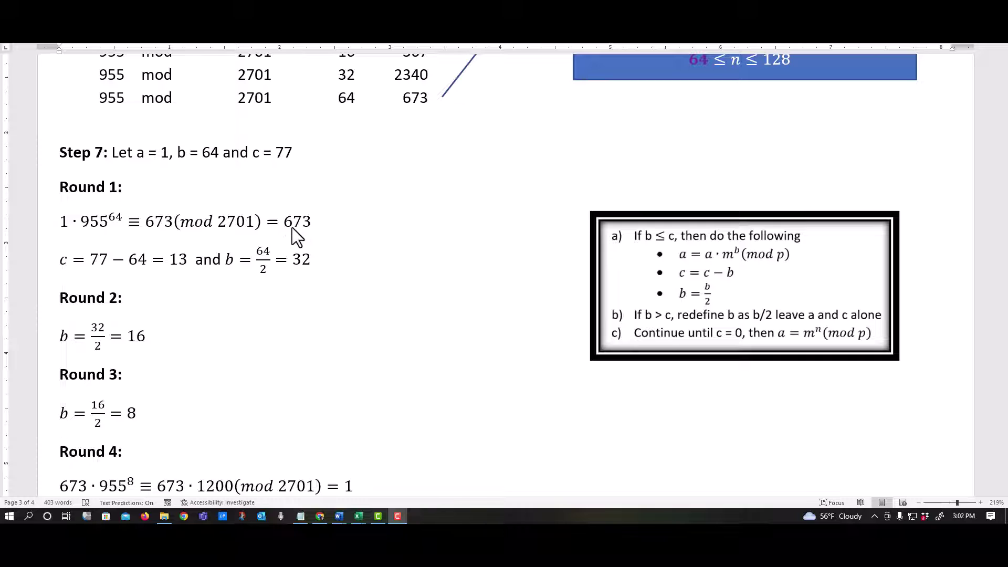
scroll(159, 358, down, 3)
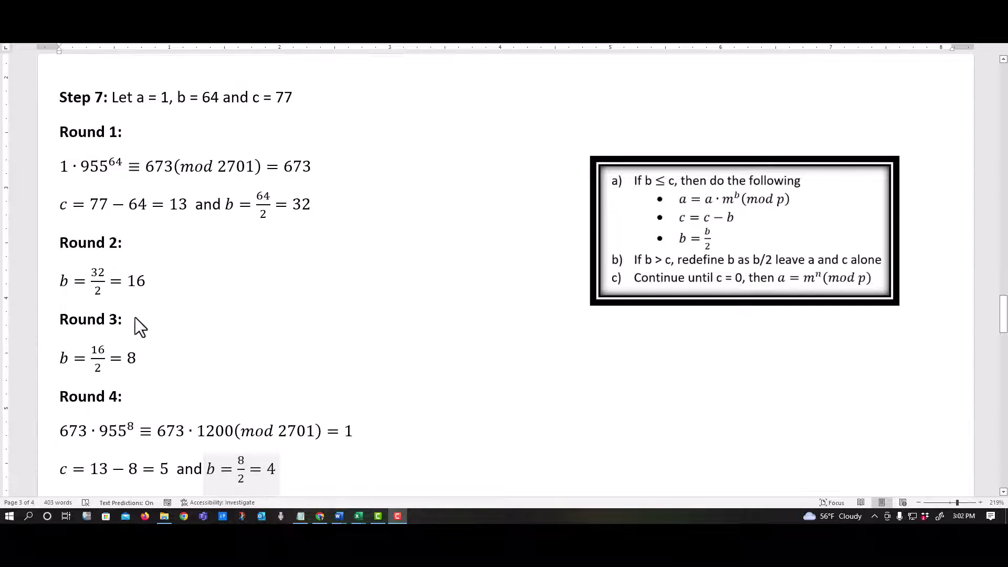
scroll(150, 338, down, 1)
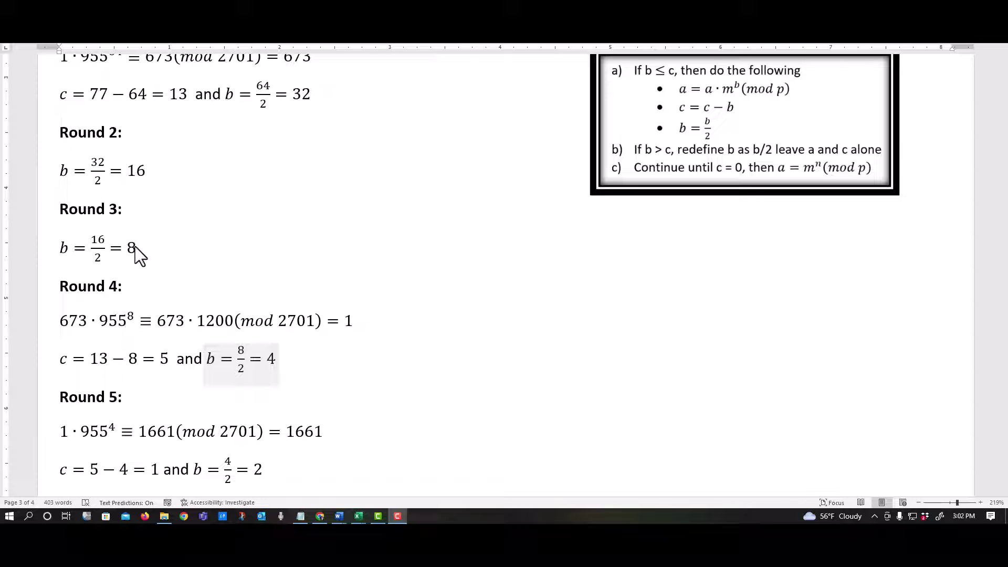
scroll(215, 338, up, 4)
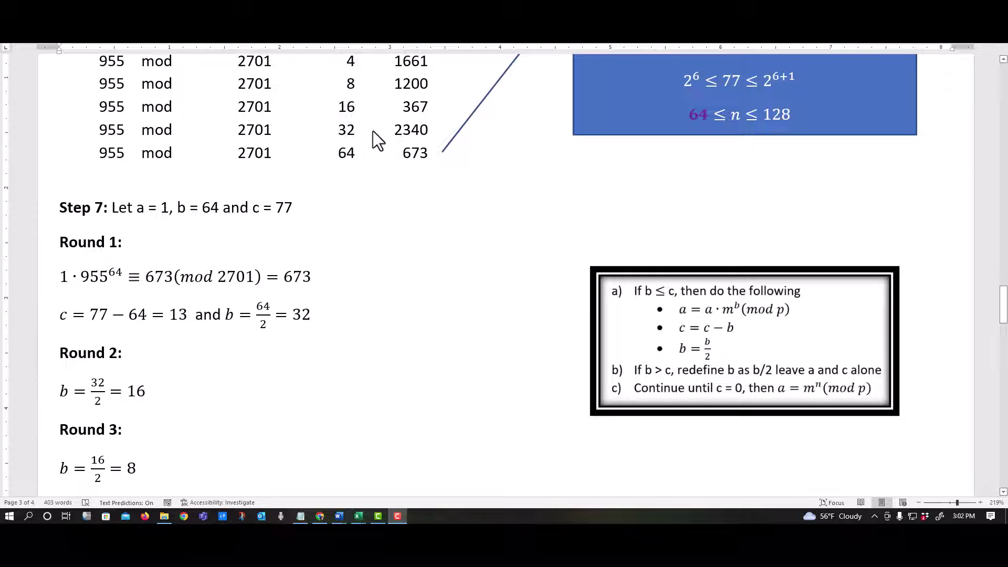
scroll(241, 294, down, 6)
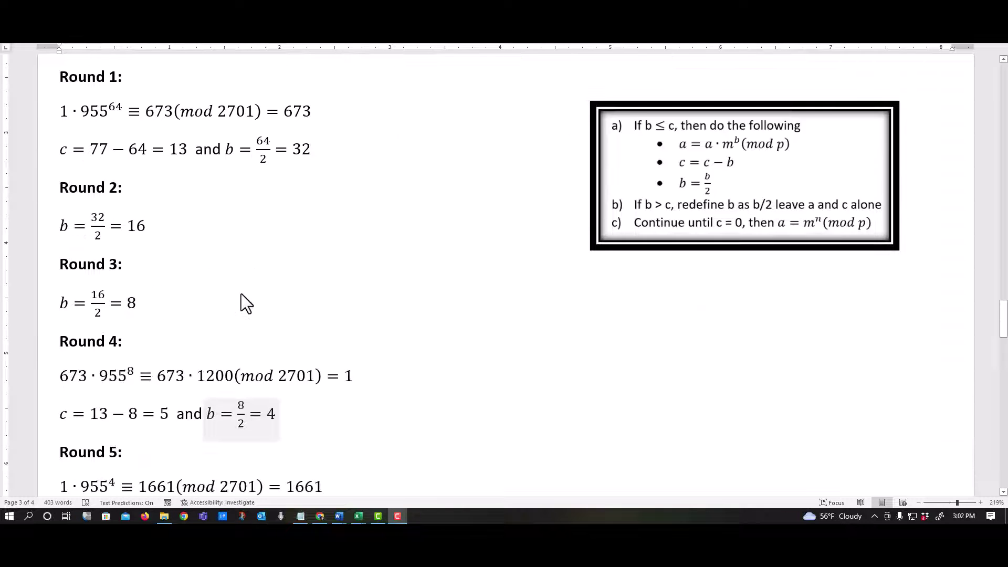
scroll(241, 294, down, 2)
scroll(425, 330, down, 1)
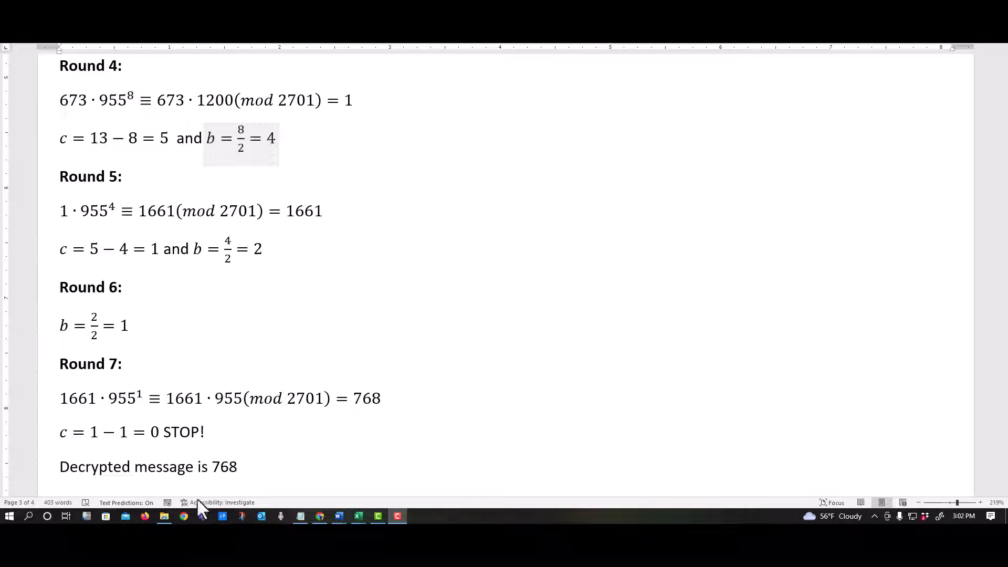
Select the tausquared.net RSA calculator link at the document's end and switch to Chrome.
scroll(304, 428, down, 1)
scroll(303, 427, up, 1)
scroll(368, 333, down, 3)
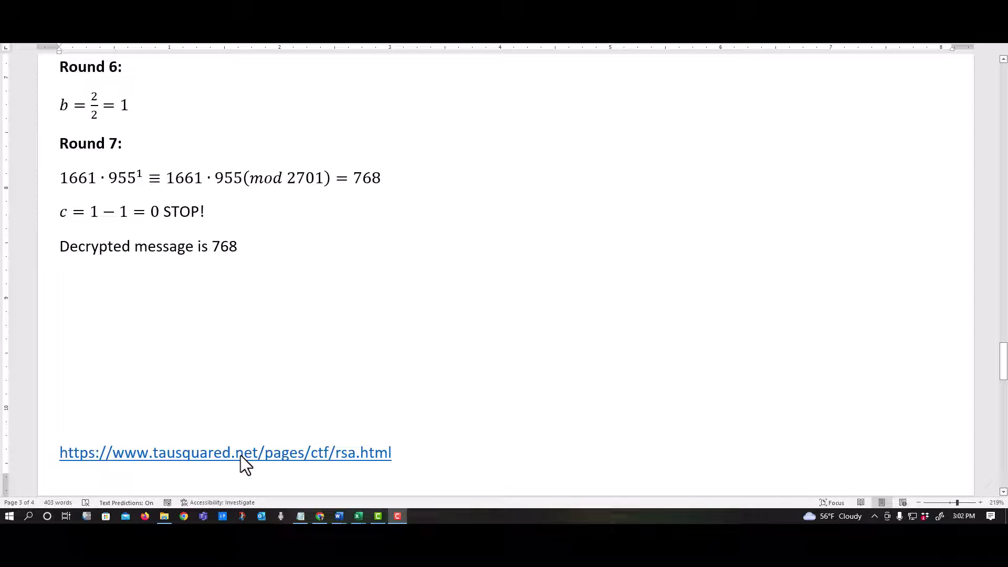
drag(412, 456, 80, 460)
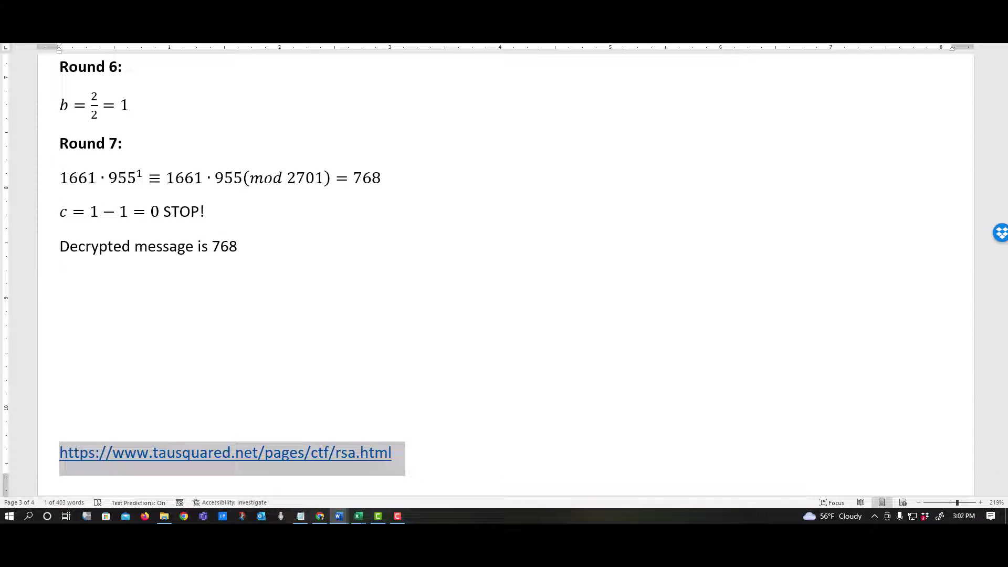
key(alt+Tab)
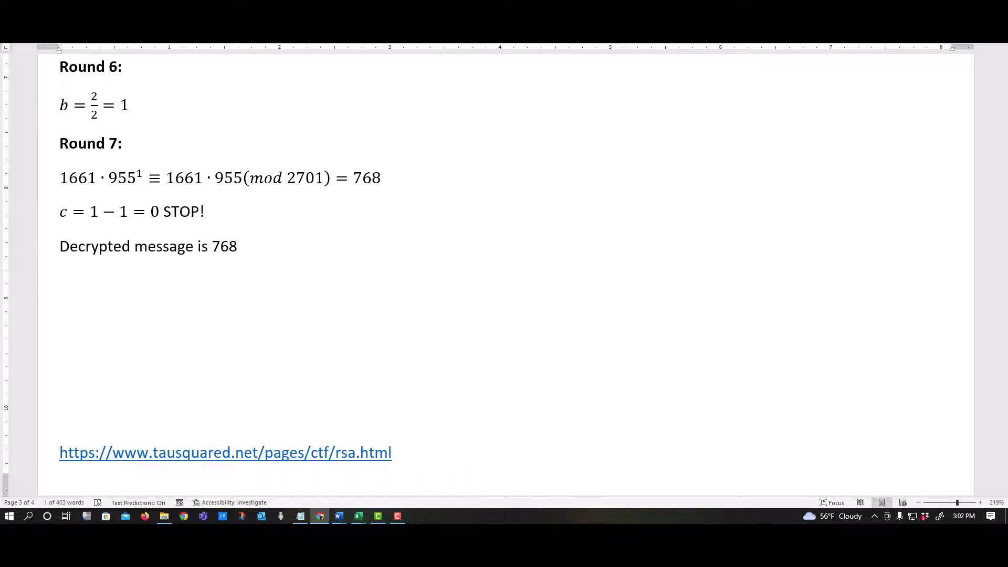
Enter primes p = 73 and q = 37 and calculate n = 2701.
scroll(279, 244, up, 1)
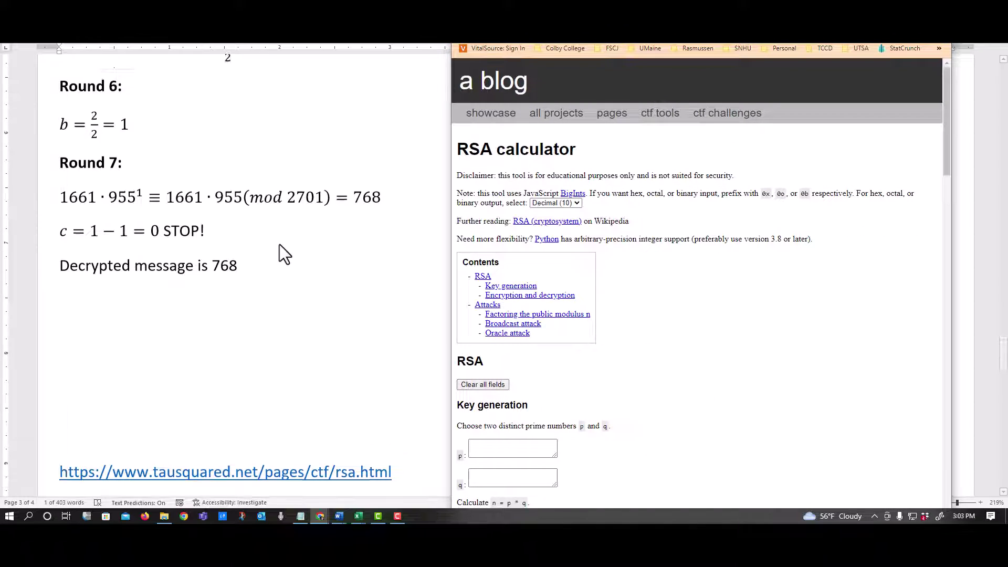
scroll(279, 244, up, 10)
scroll(260, 235, down, 6)
scroll(250, 238, up, 3)
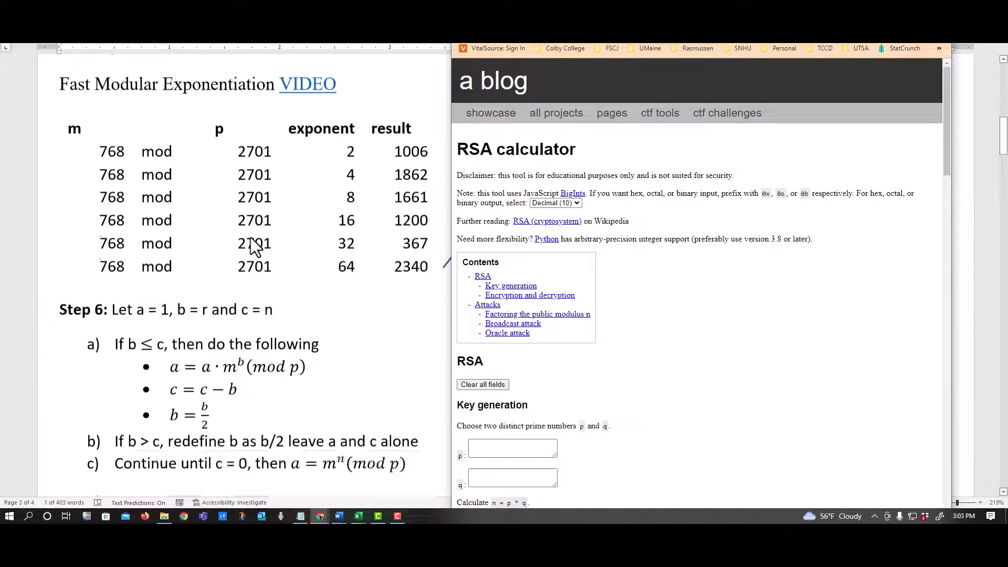
scroll(252, 239, up, 15)
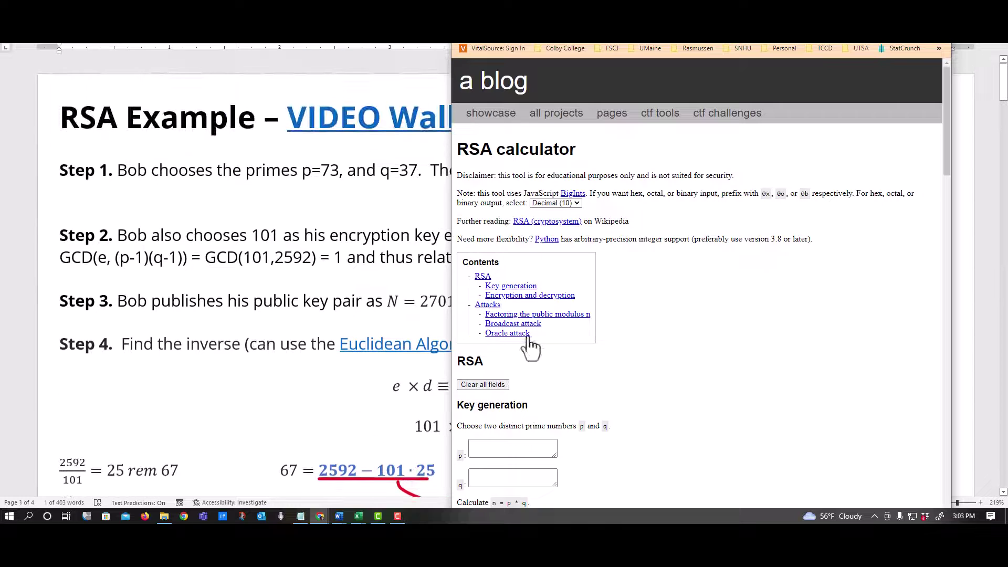
click(513, 448)
text(73)
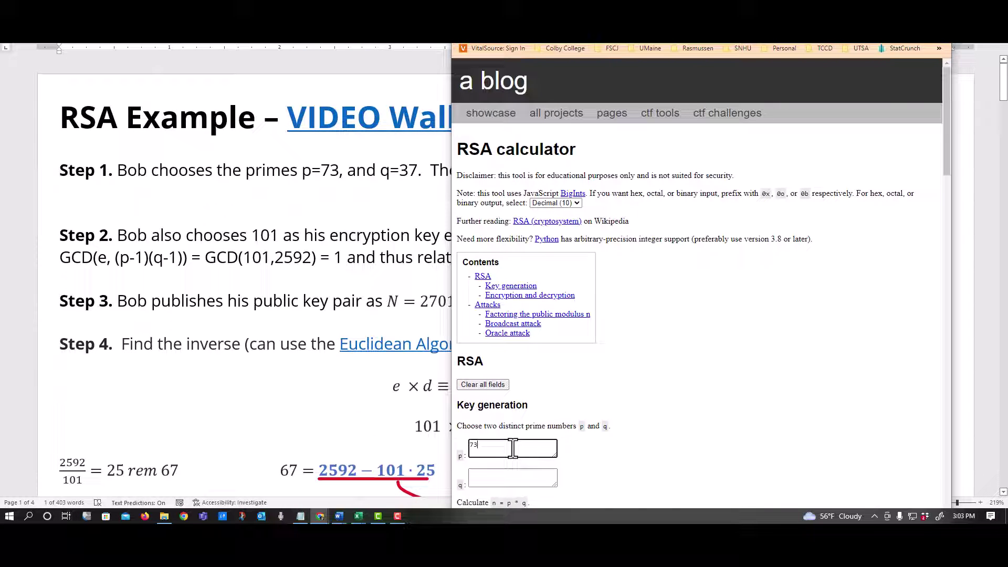
click(503, 477)
text(37)
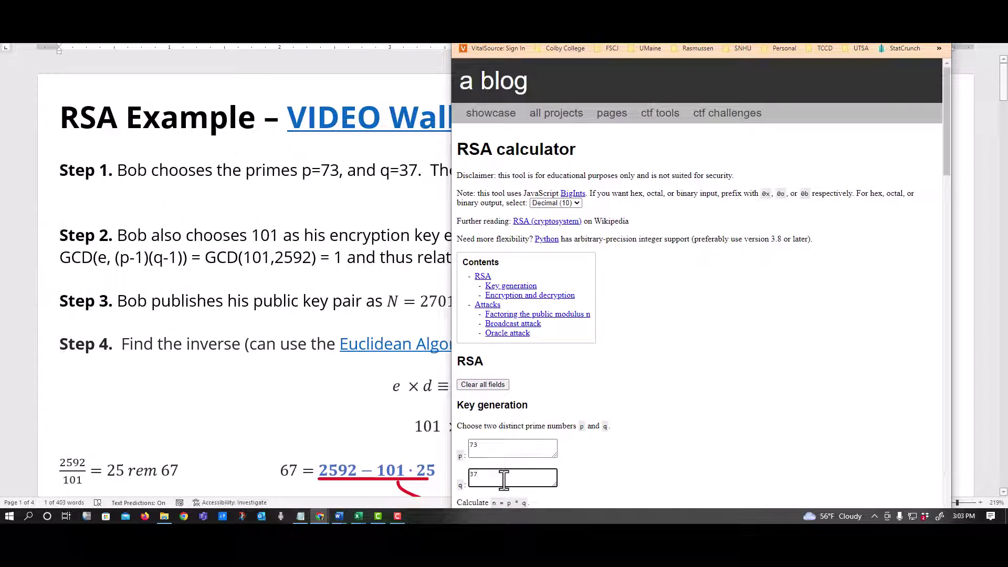
scroll(702, 383, down, 2)
click(505, 398)
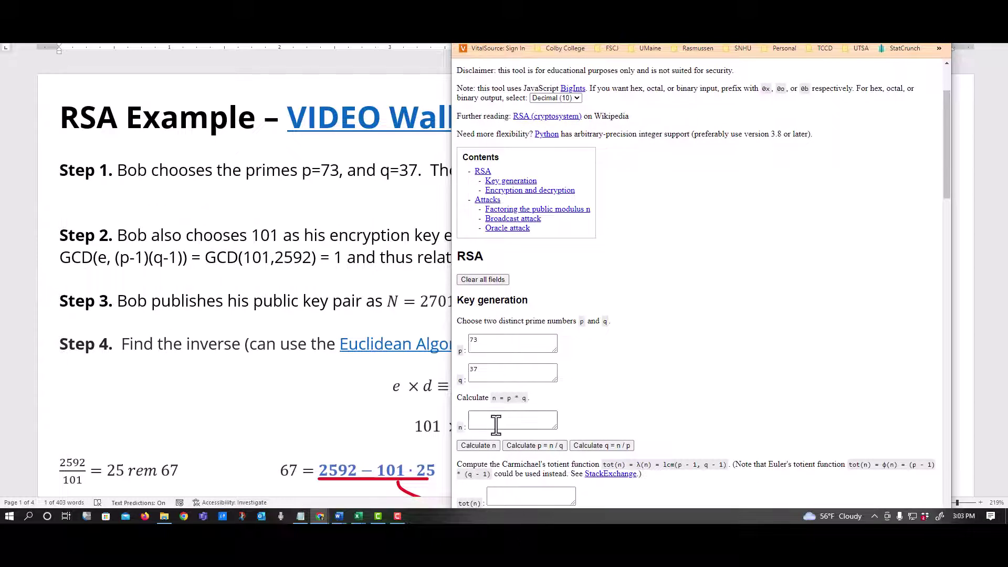
click(477, 447)
Calculate tot(n) = 2592 and move the calculator window lower beside Word.
scroll(693, 357, down, 2)
scroll(694, 358, down, 1)
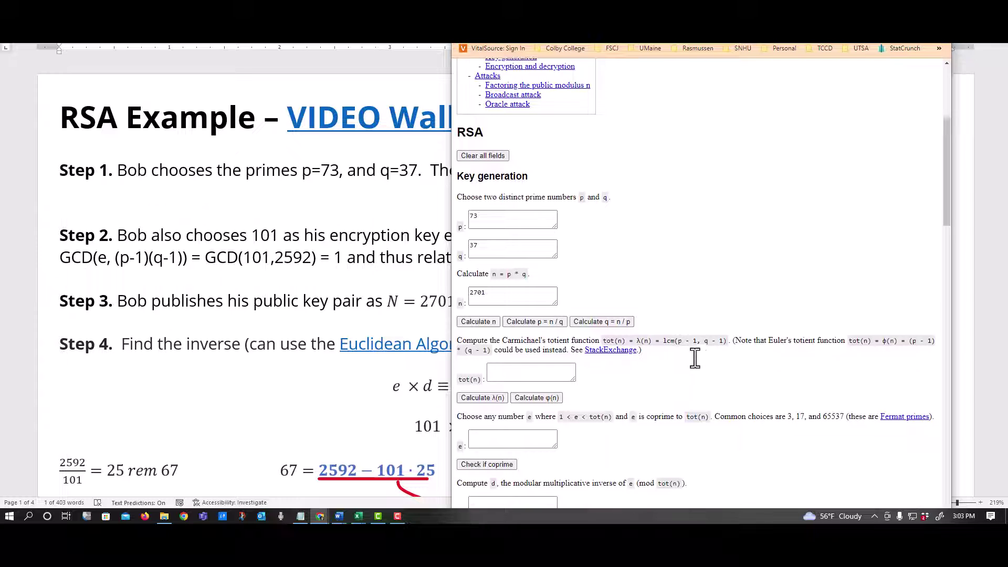
click(540, 363)
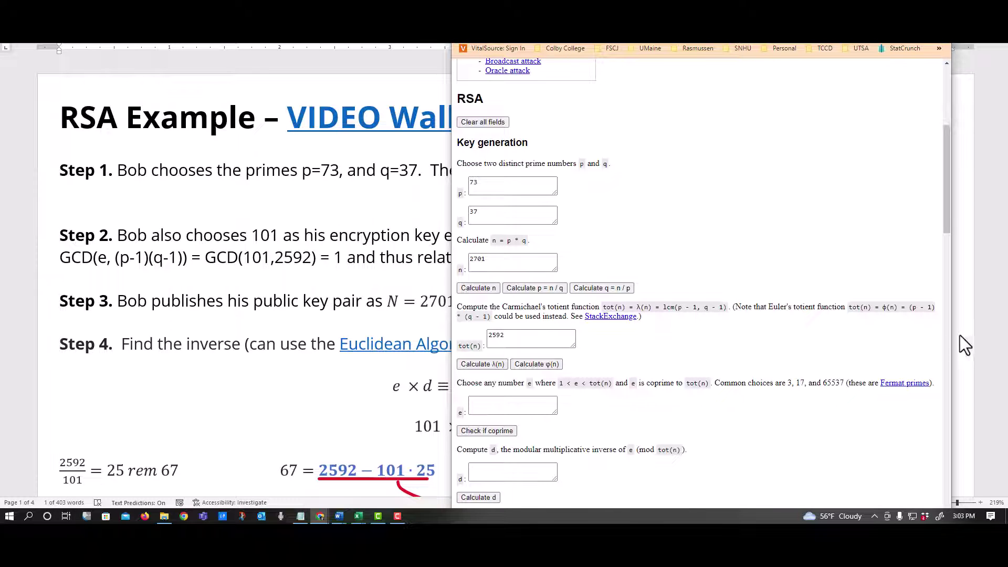
scroll(669, 374, down, 1)
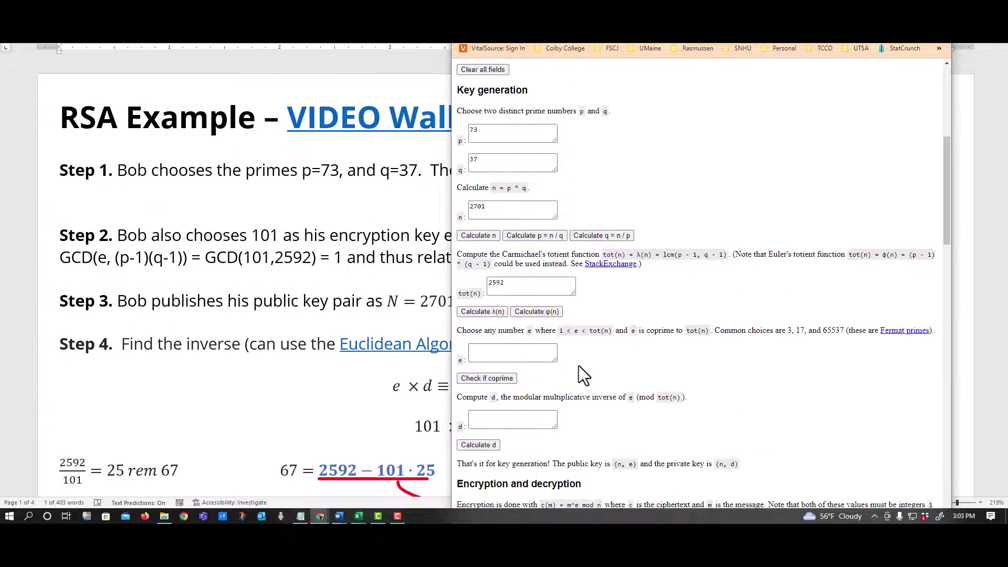
scroll(352, 343, down, 3)
scroll(426, 278, up, 2)
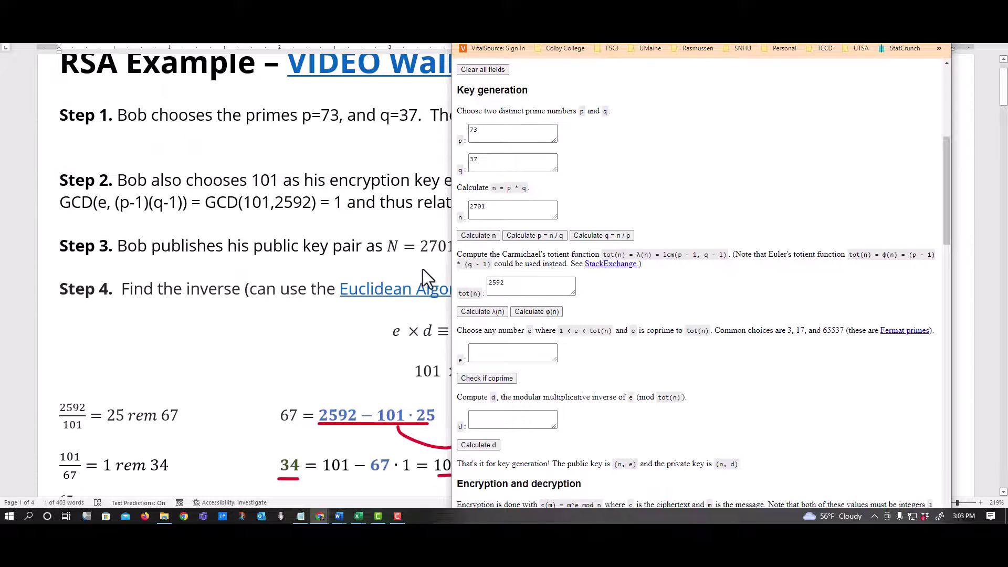
drag(665, 12, 738, 91)
Enter e = 101 and confirm it is coprime with tot(n).
click(581, 422)
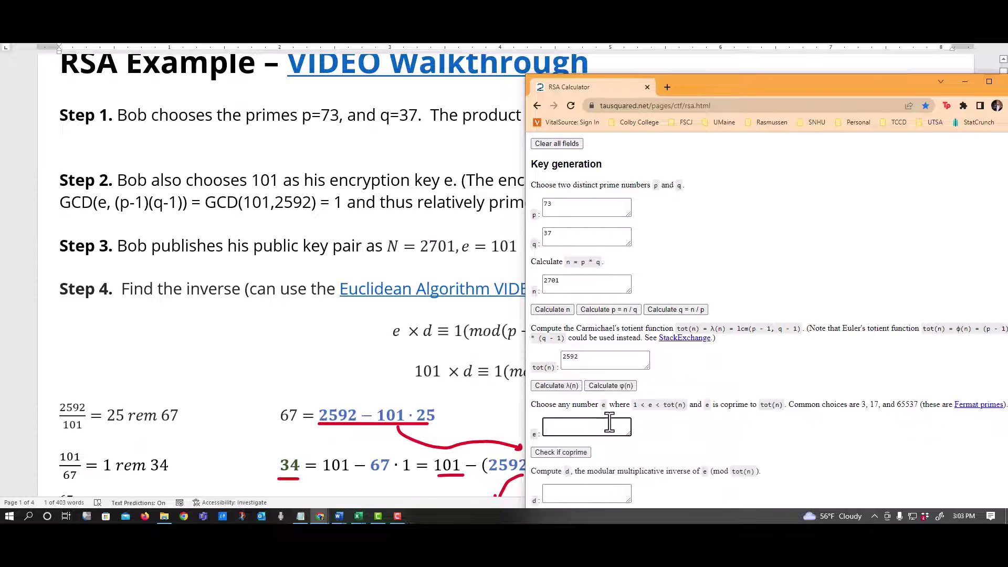
text(101)
click(557, 453)
scroll(760, 412, down, 2)
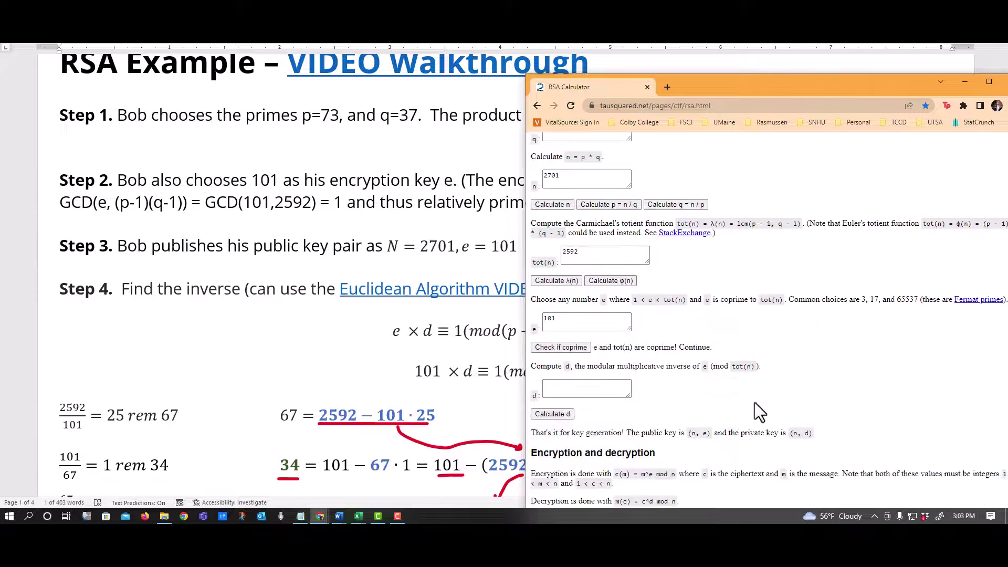
scroll(669, 376, down, 2)
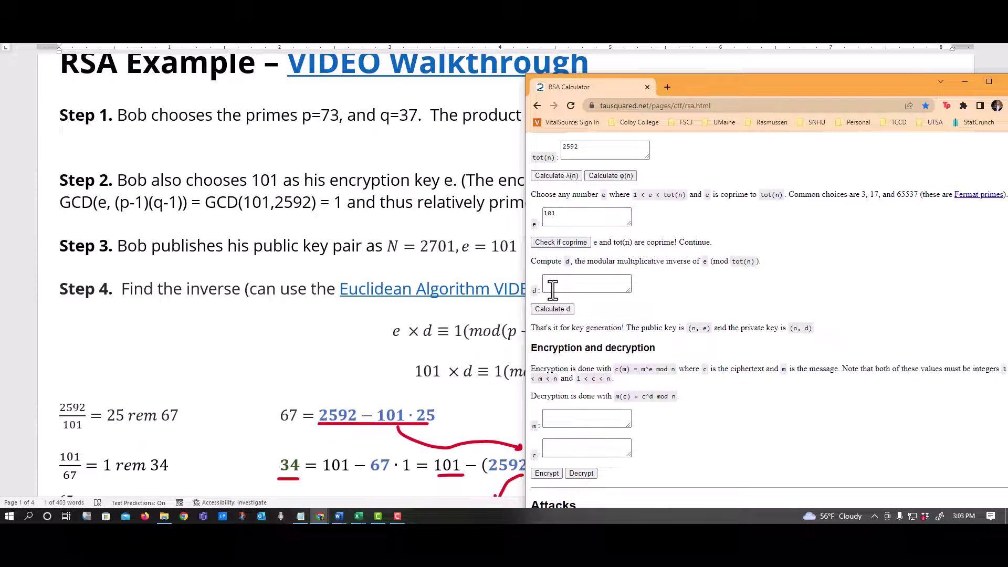
Enter 77 in the d box and have the calculator compute d = 77.
click(553, 289)
scroll(353, 335, down, 5)
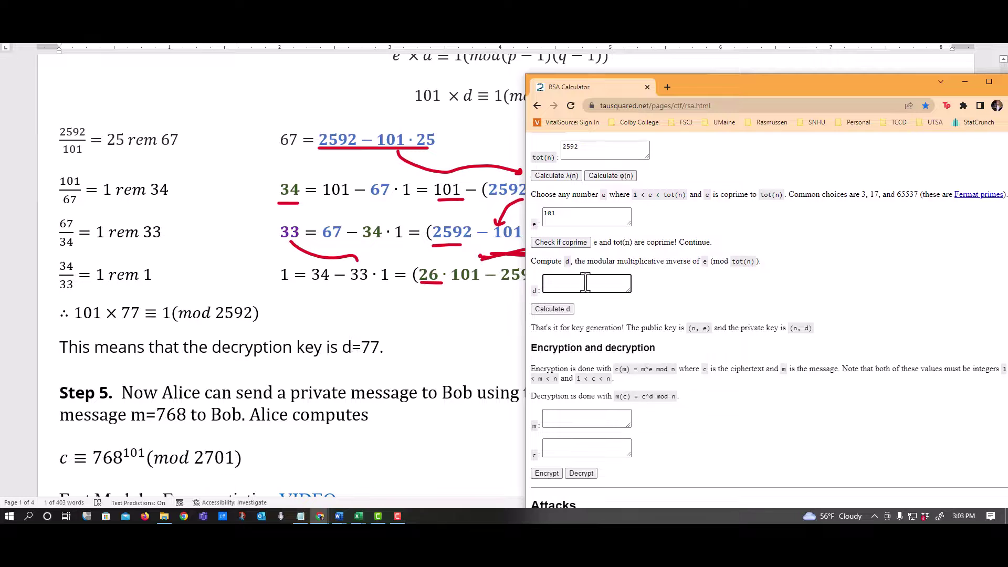
text(77)
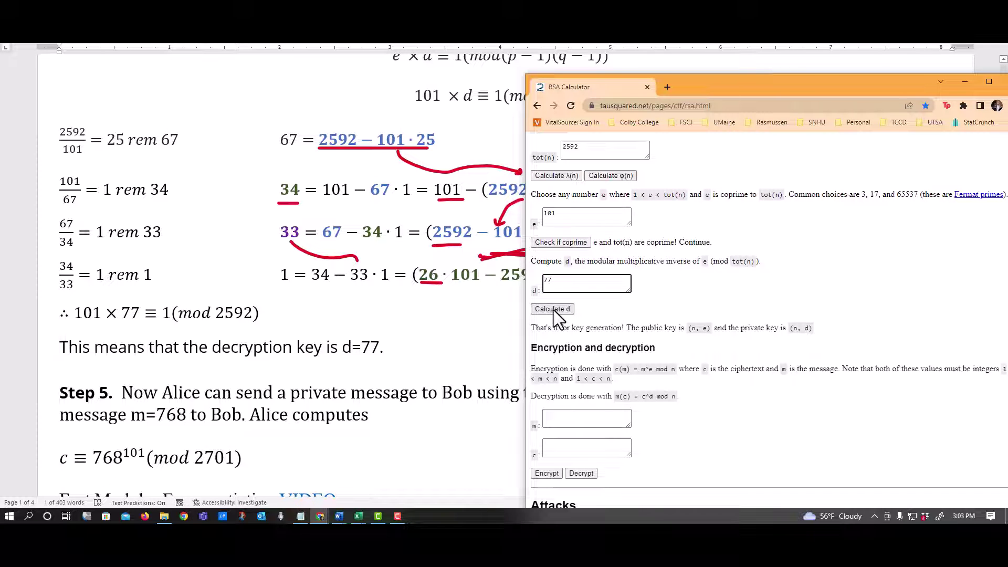
click(552, 308)
scroll(825, 378, down, 2)
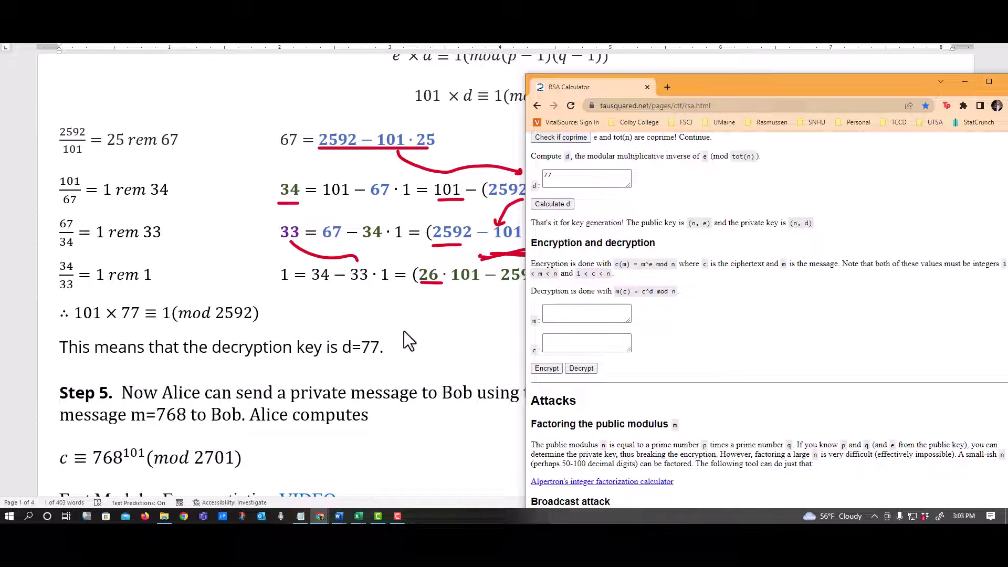
scroll(404, 333, down, 2)
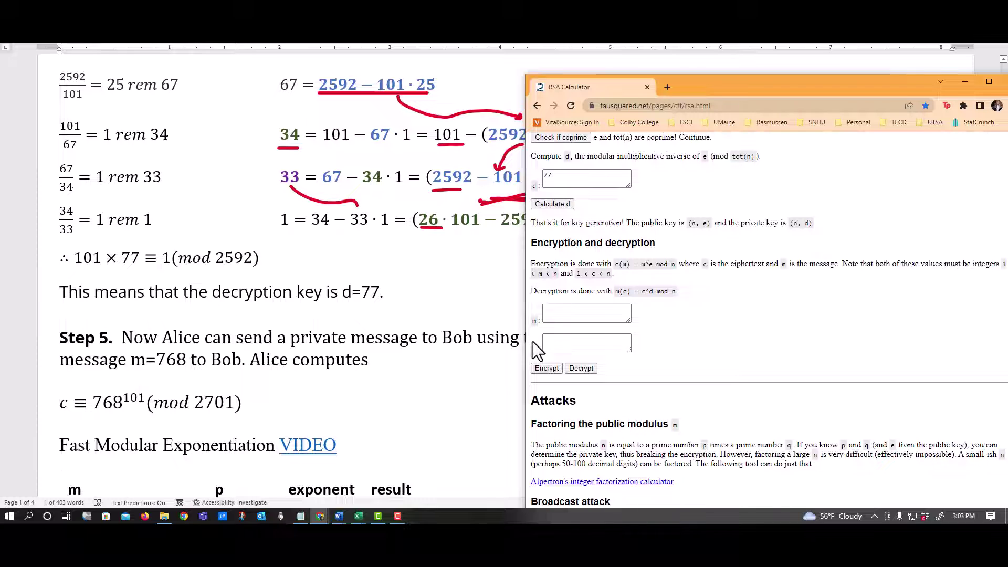
scroll(367, 341, down, 3)
scroll(424, 330, down, 16)
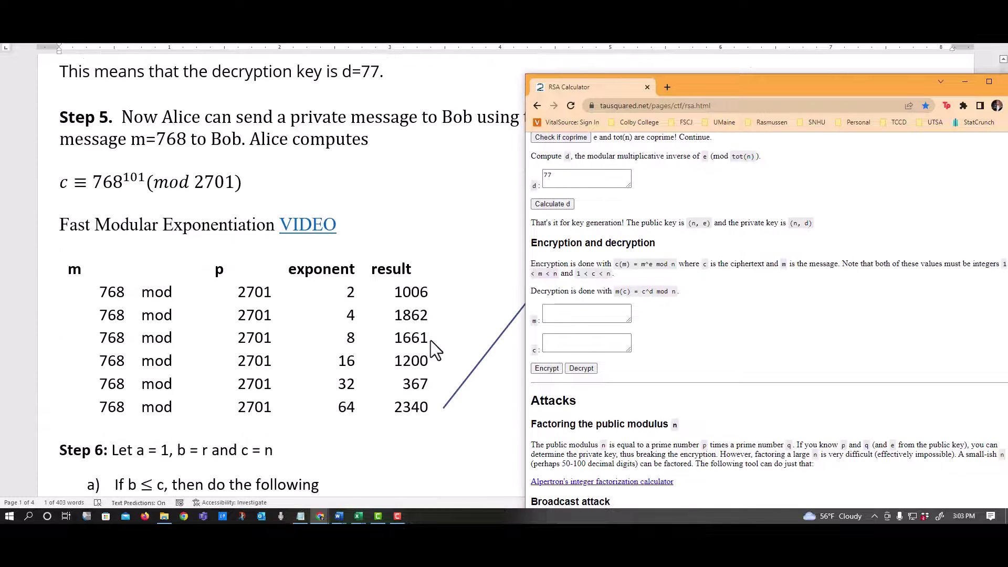
scroll(414, 330, down, 6)
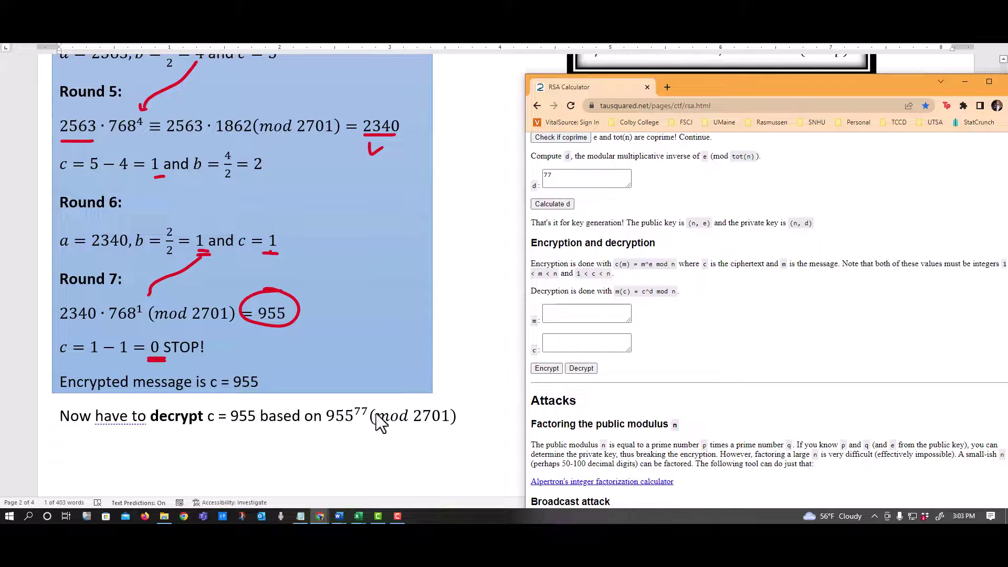
Enter 955 as ciphertext c, after first trying the m box, and decrypt to get m = 768.
click(571, 315)
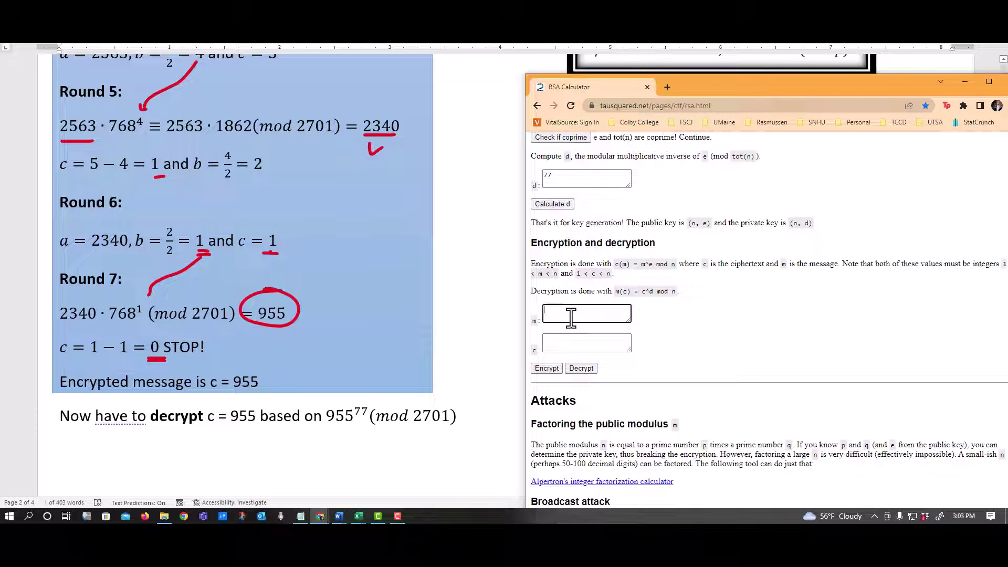
text(955)
click(582, 369)
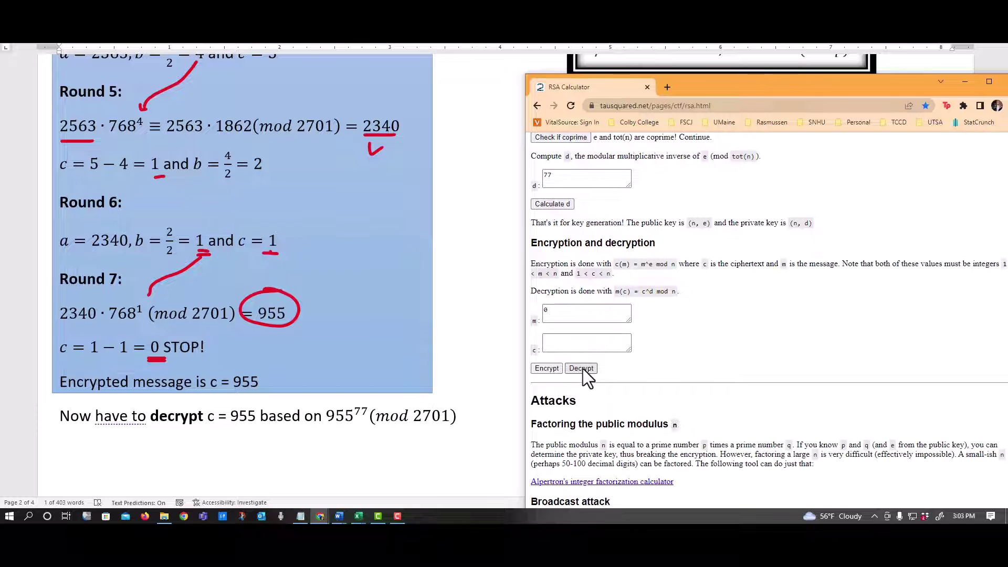
click(562, 342)
text(955)
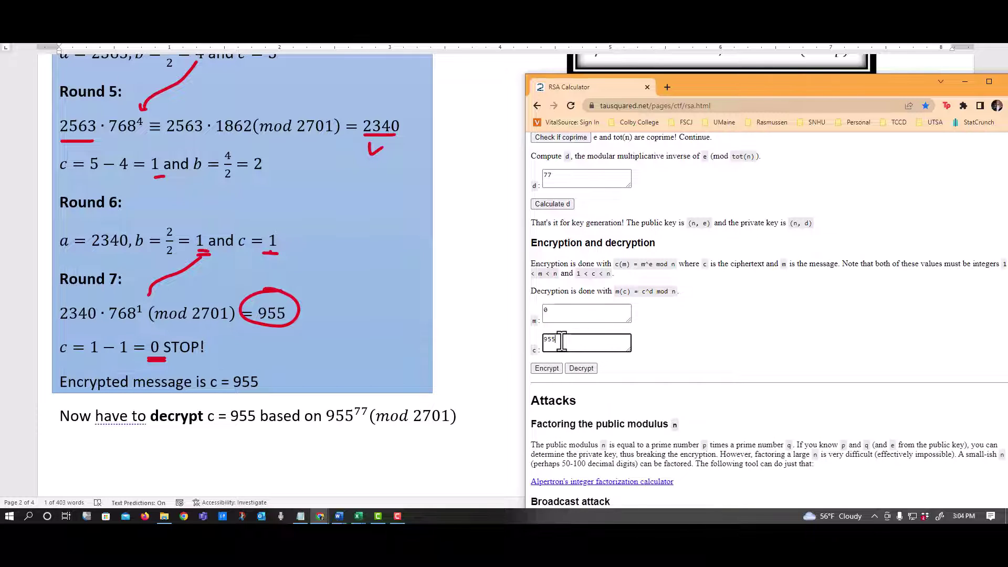
click(578, 368)
scroll(429, 379, down, 15)
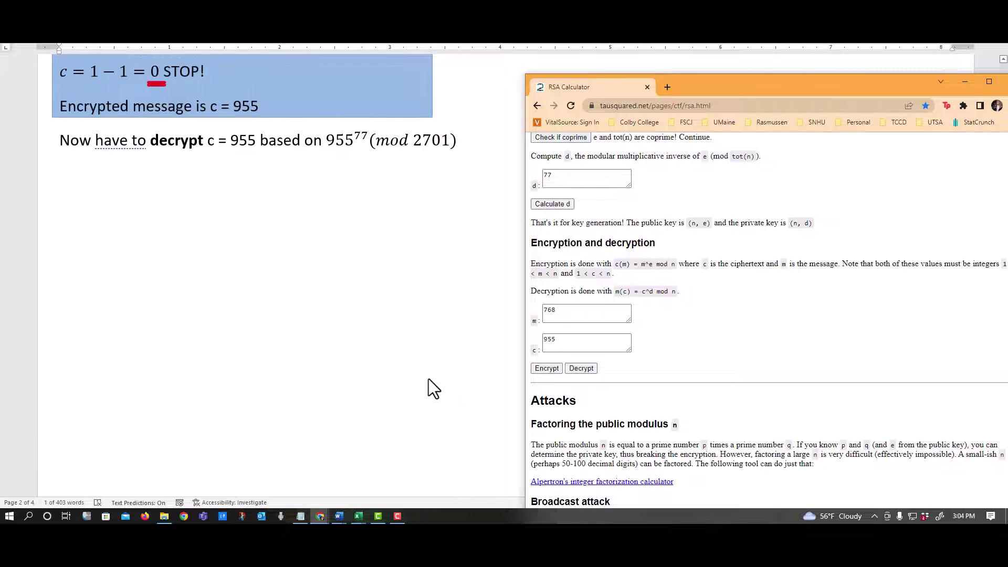
scroll(394, 379, down, 15)
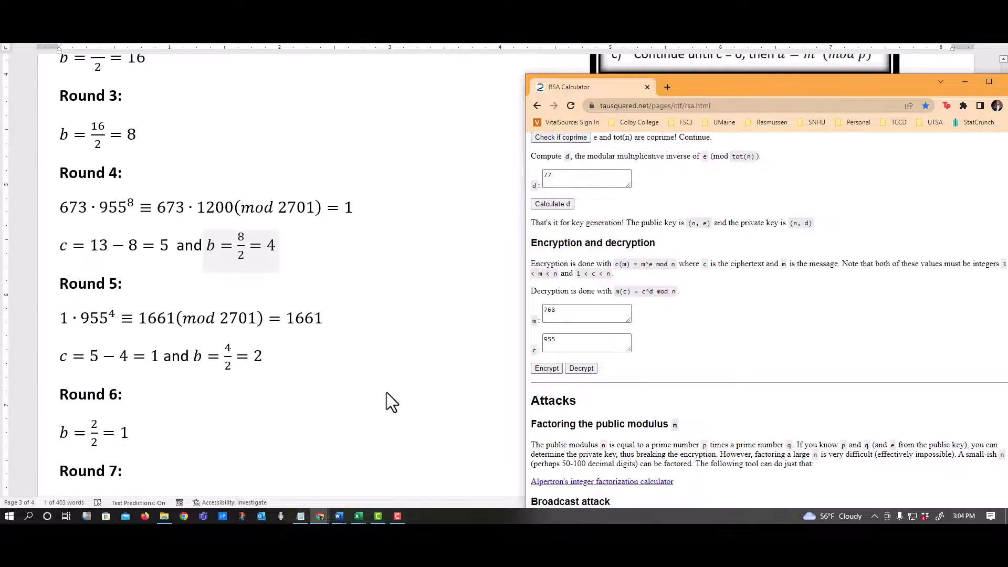
scroll(762, 379, up, 4)
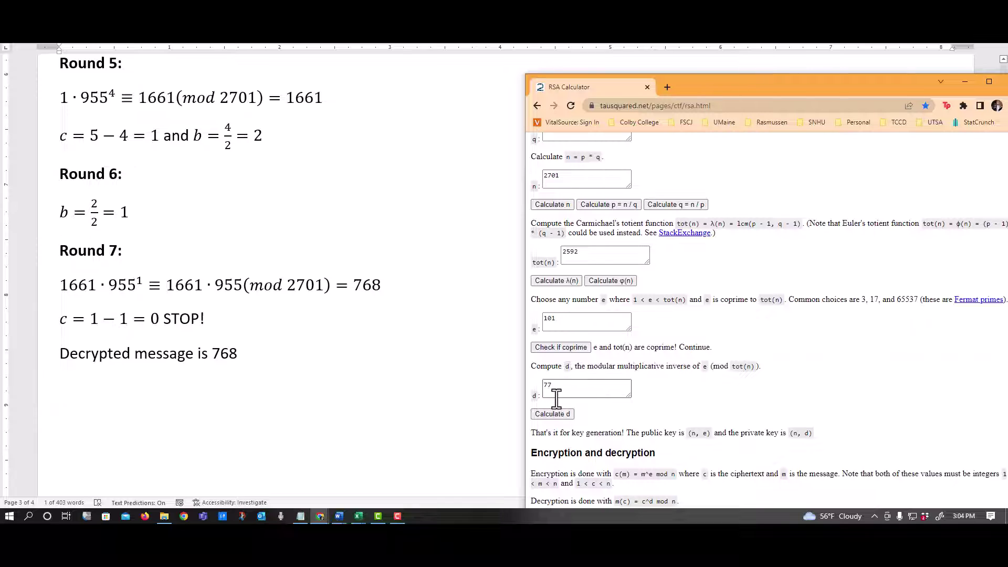
scroll(653, 401, down, 4)
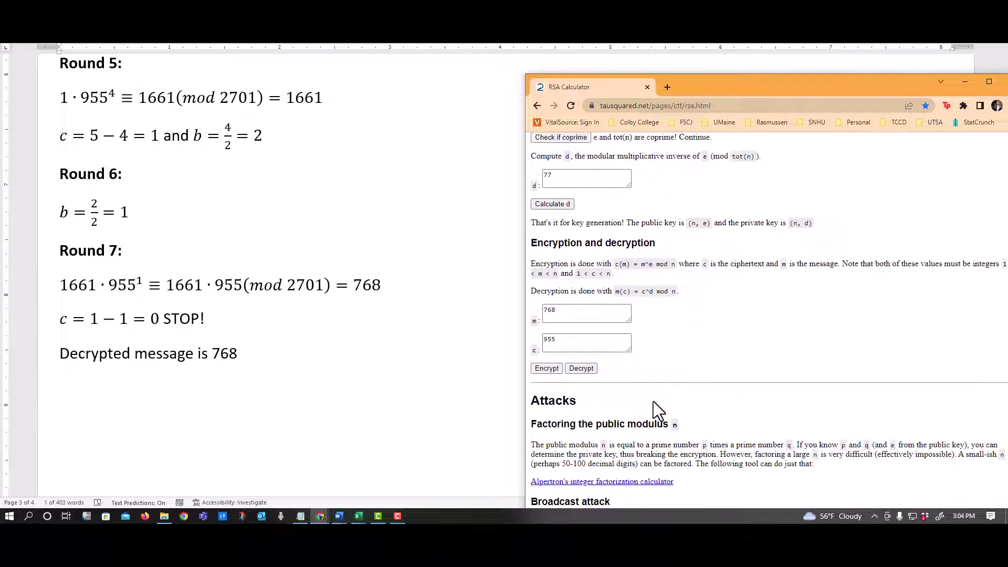
scroll(382, 361, up, 4)
scroll(291, 350, down, 4)
Paste the tausquared.net RSA calculator URL on the line below 'Decrypted message is 768'.
click(249, 391)
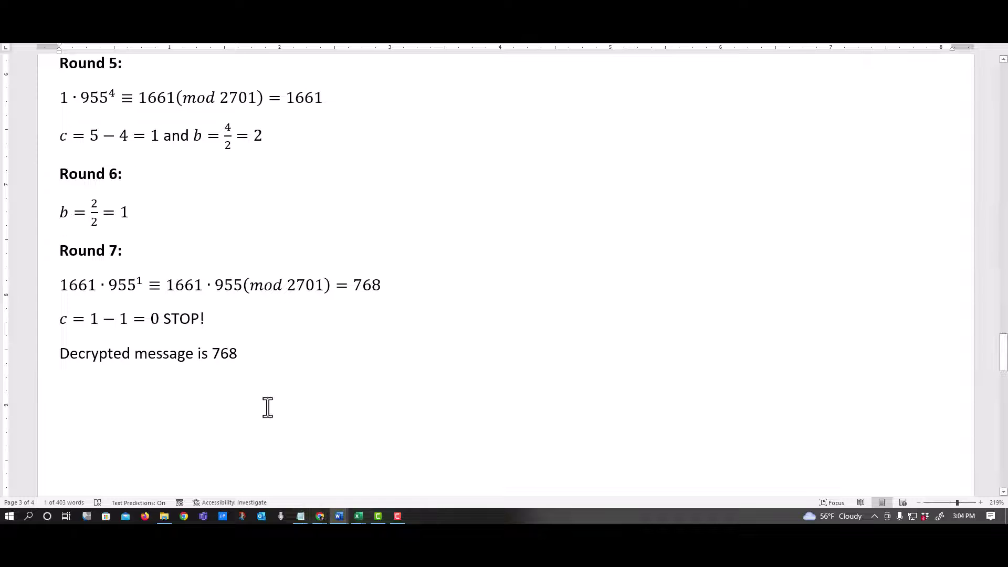
text(https://www.tausquared.net/pages/ctf/rsa.html)
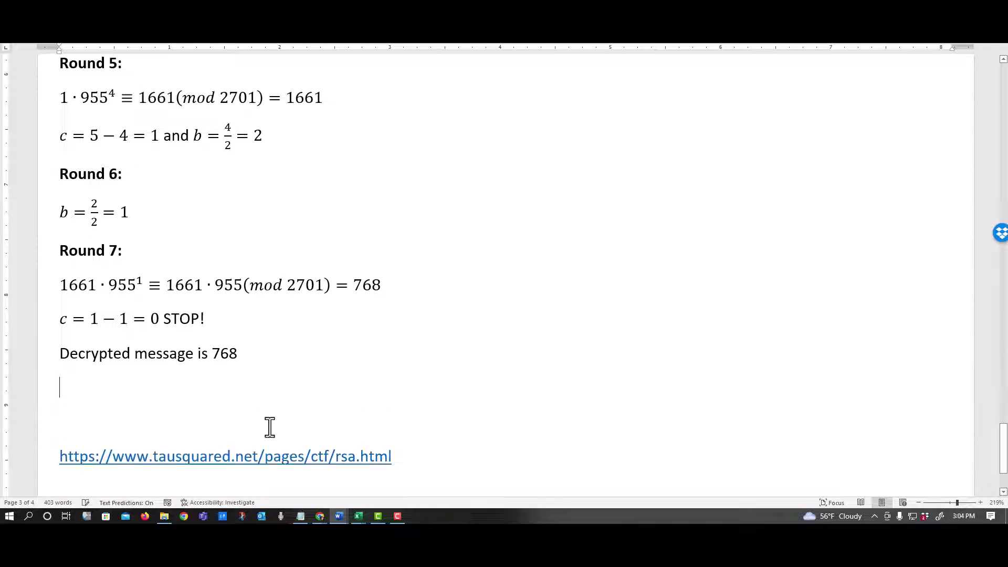